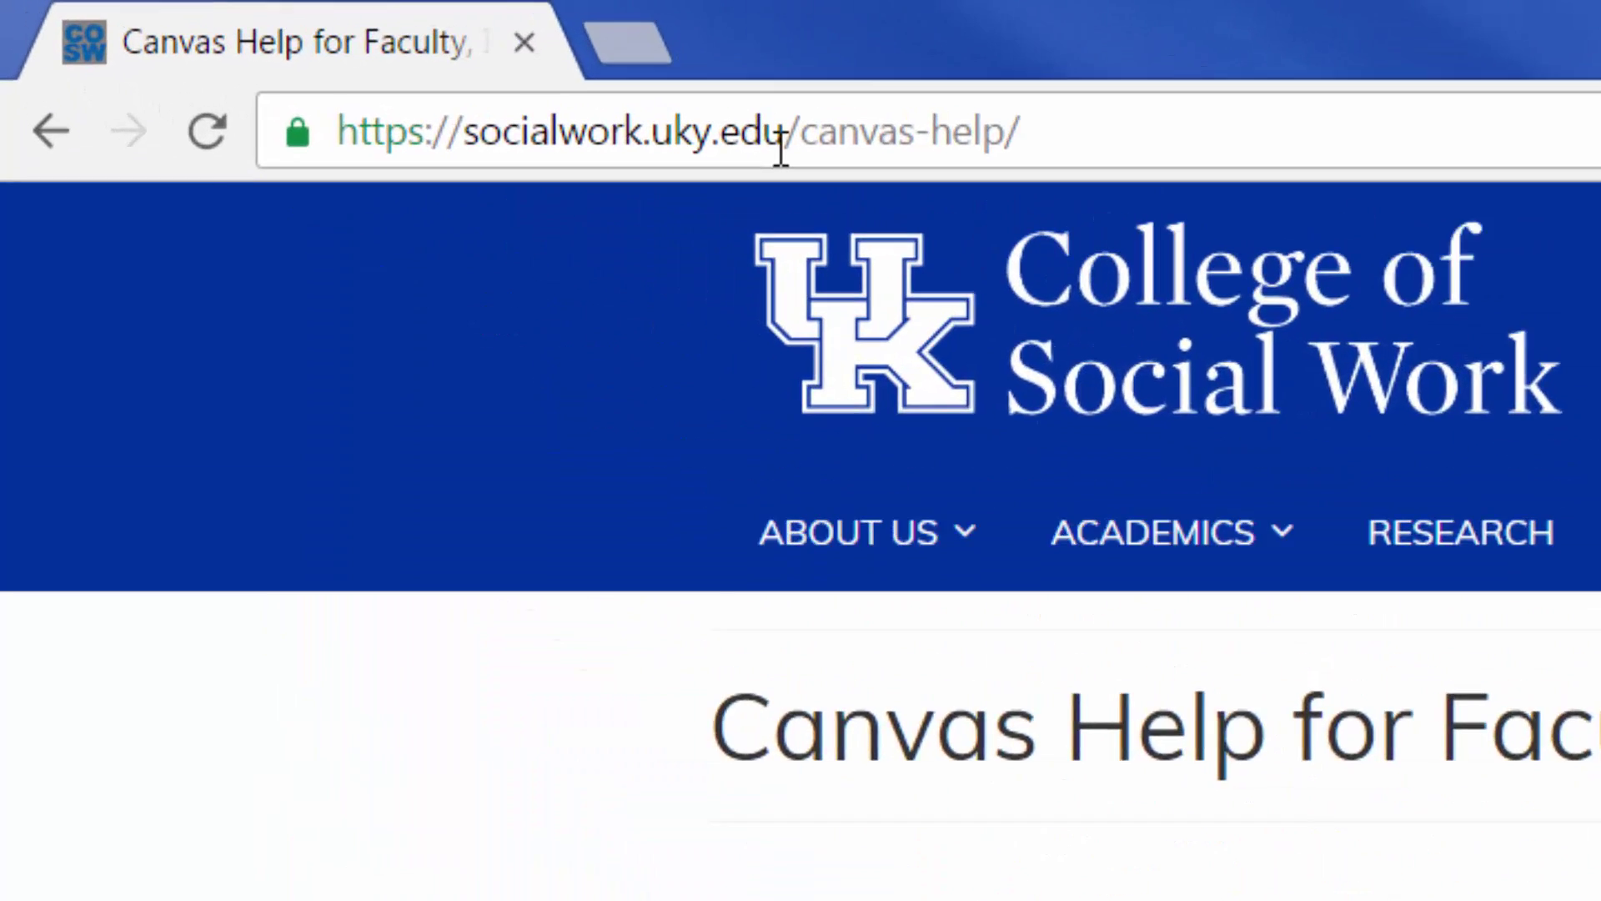
# Open the Zoom test meeting page at zoom.us/test
pyautogui.click(293, 55)
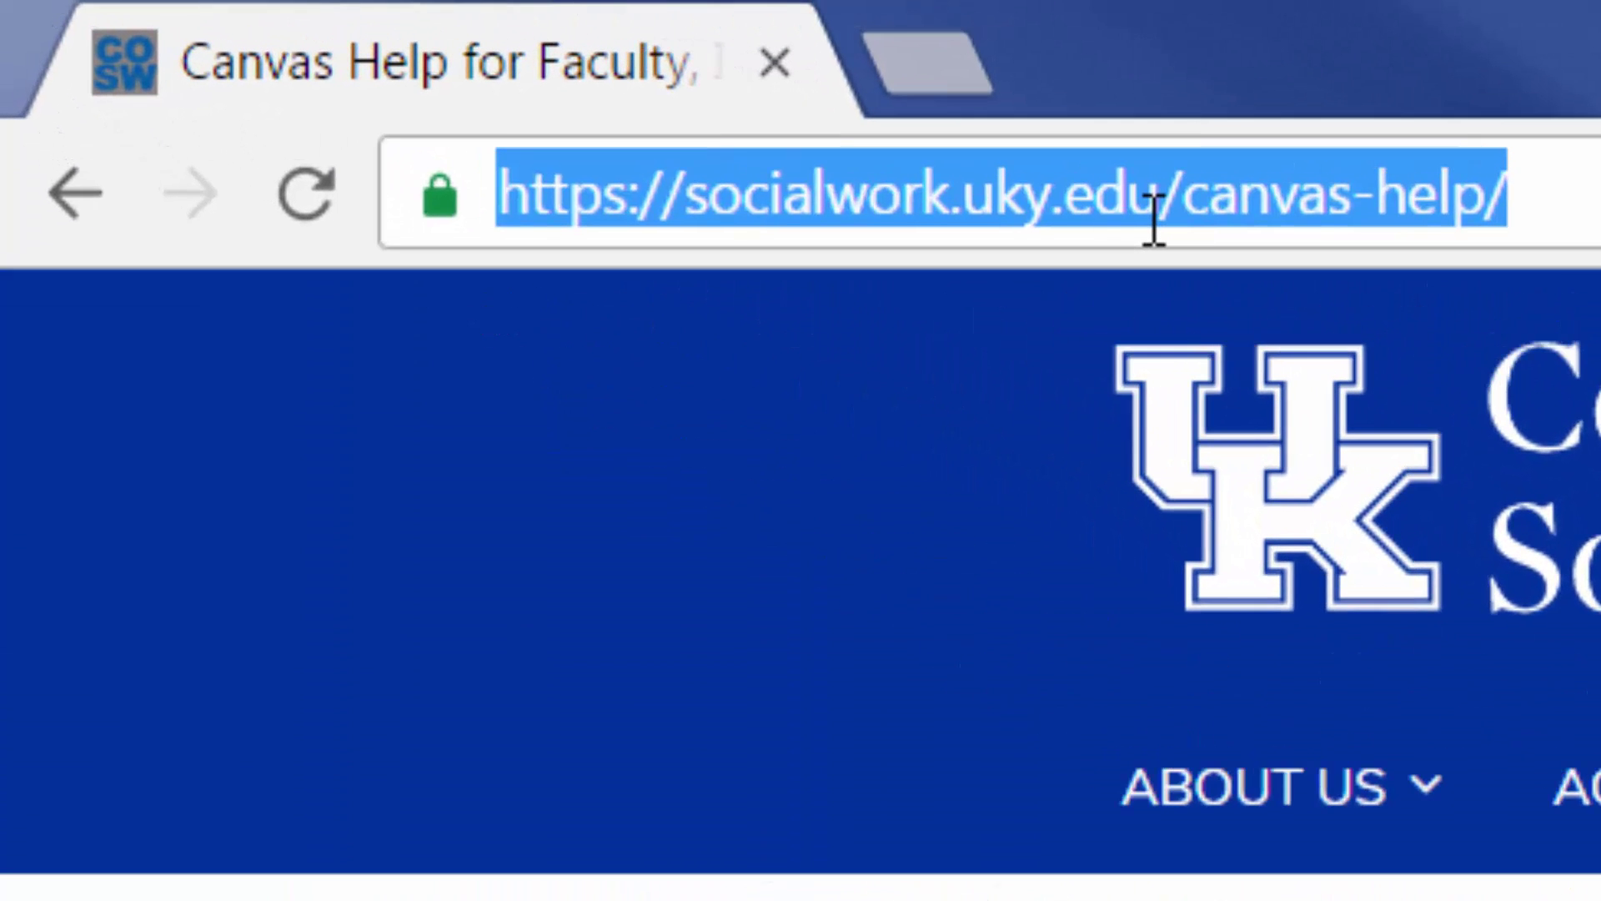
pyautogui.write('zoom.us')
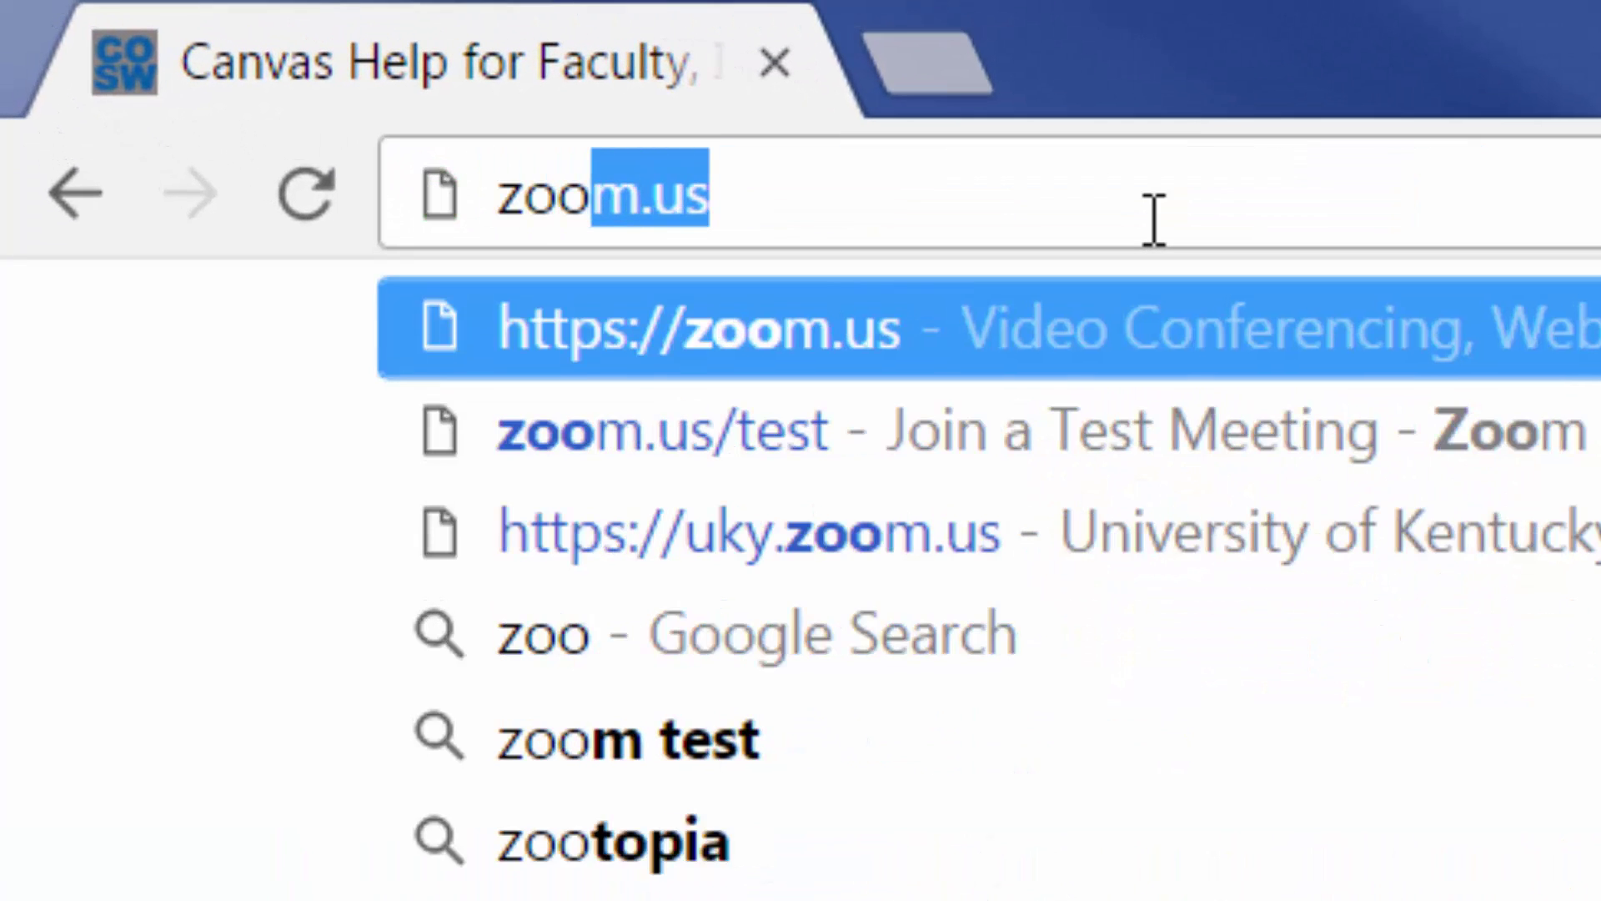
pyautogui.write('/test')
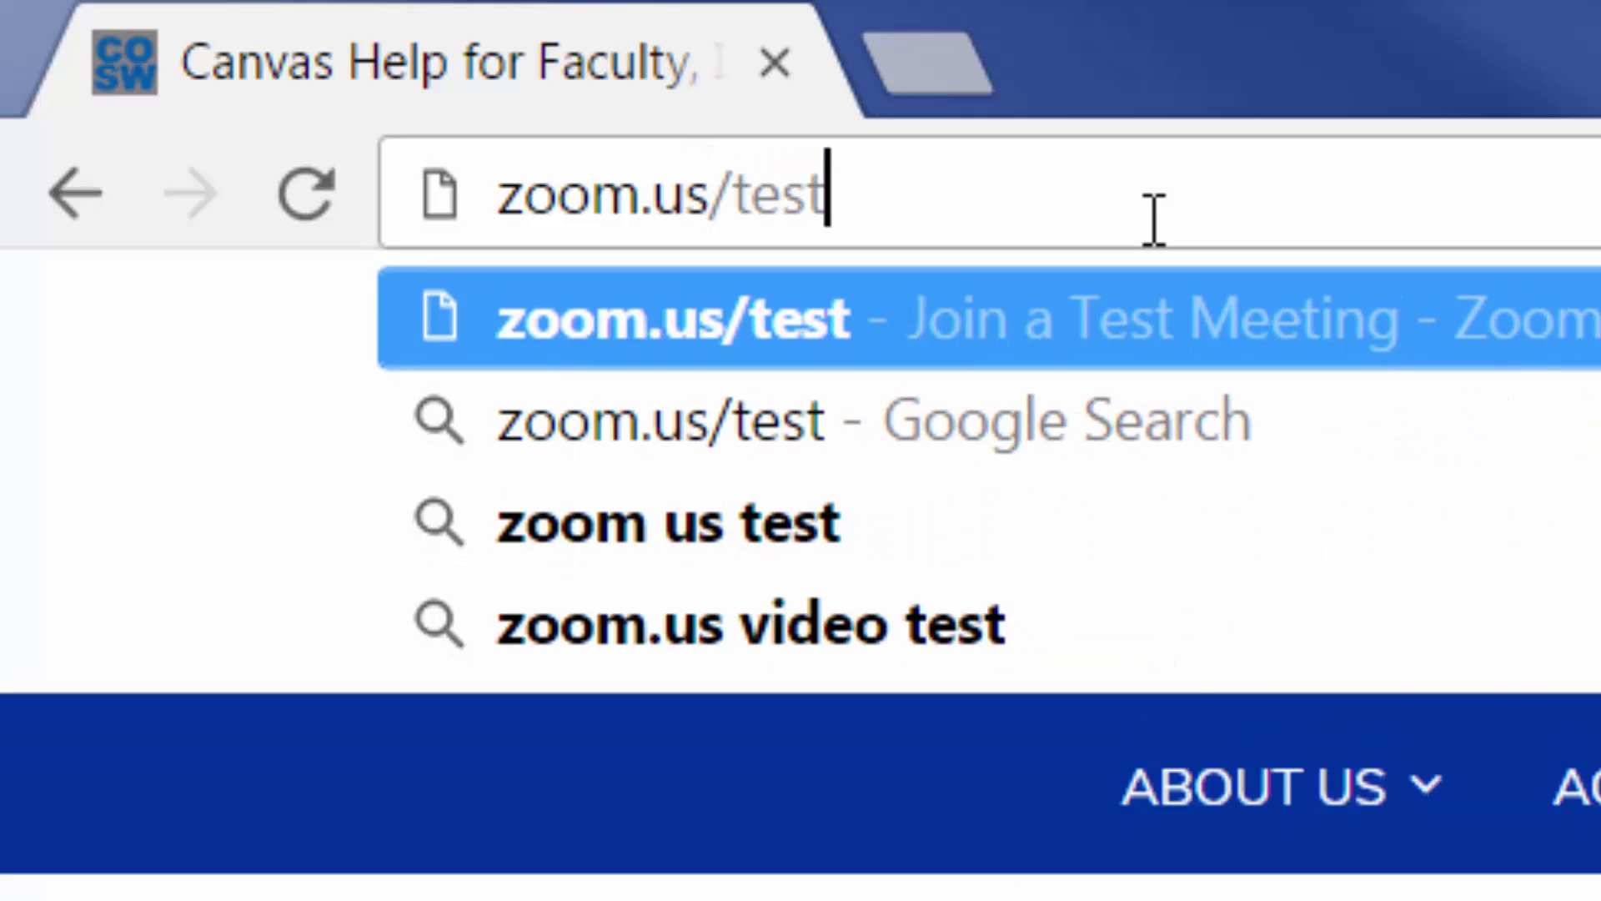
pyautogui.press('Return')
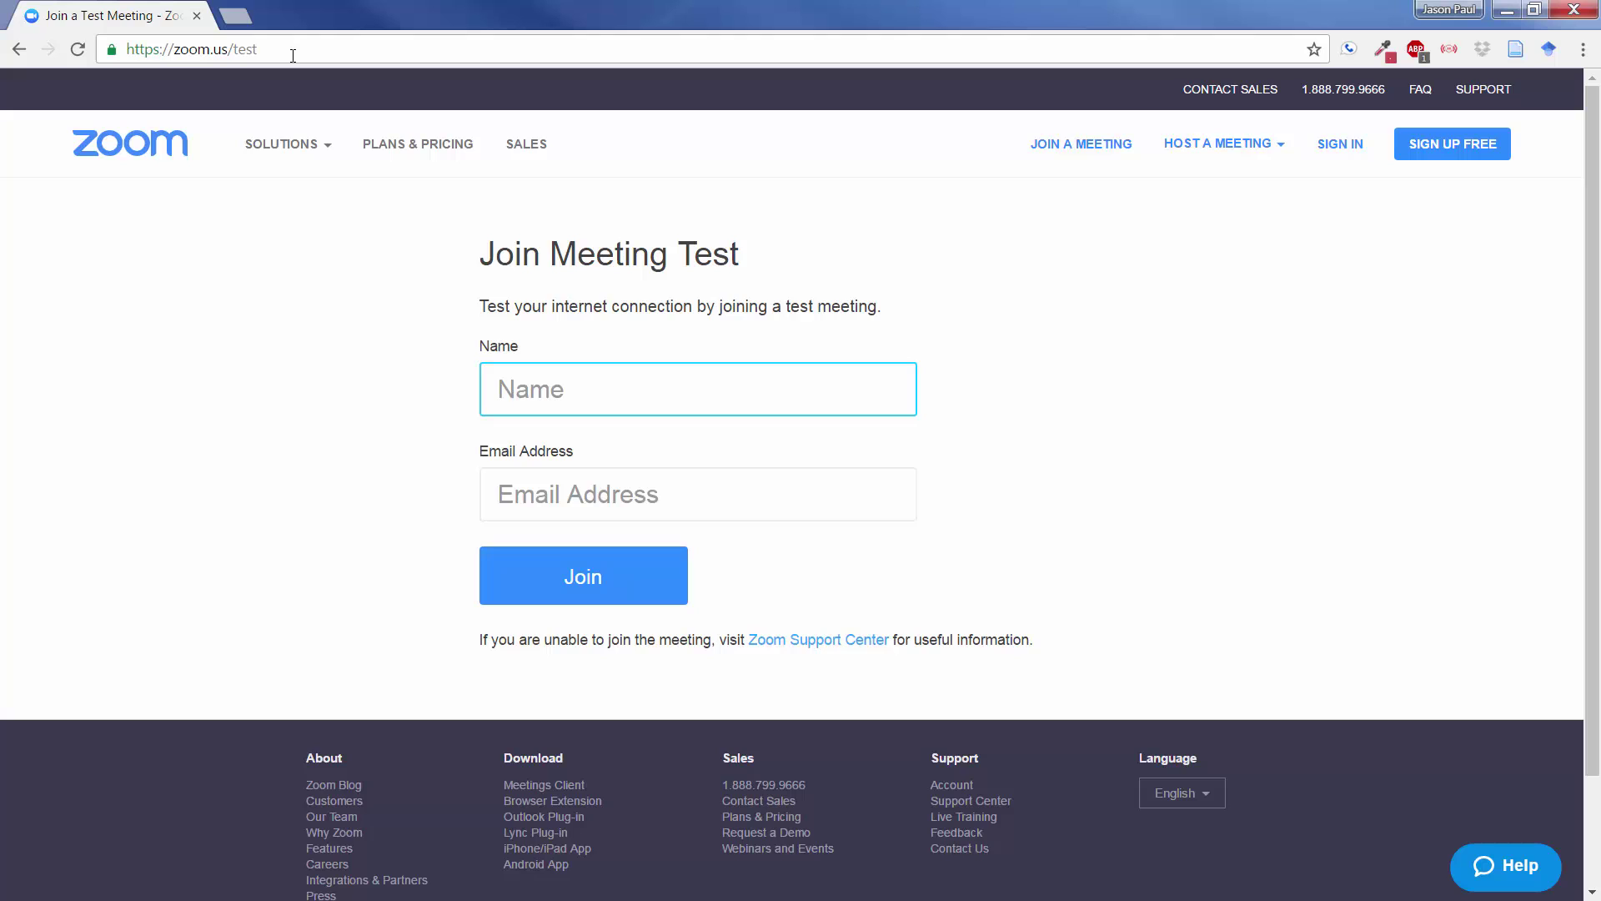
# Enter the participant's first name and e-mail address in the Join Meeting Test form and join the test meeting
pyautogui.write('Jason')
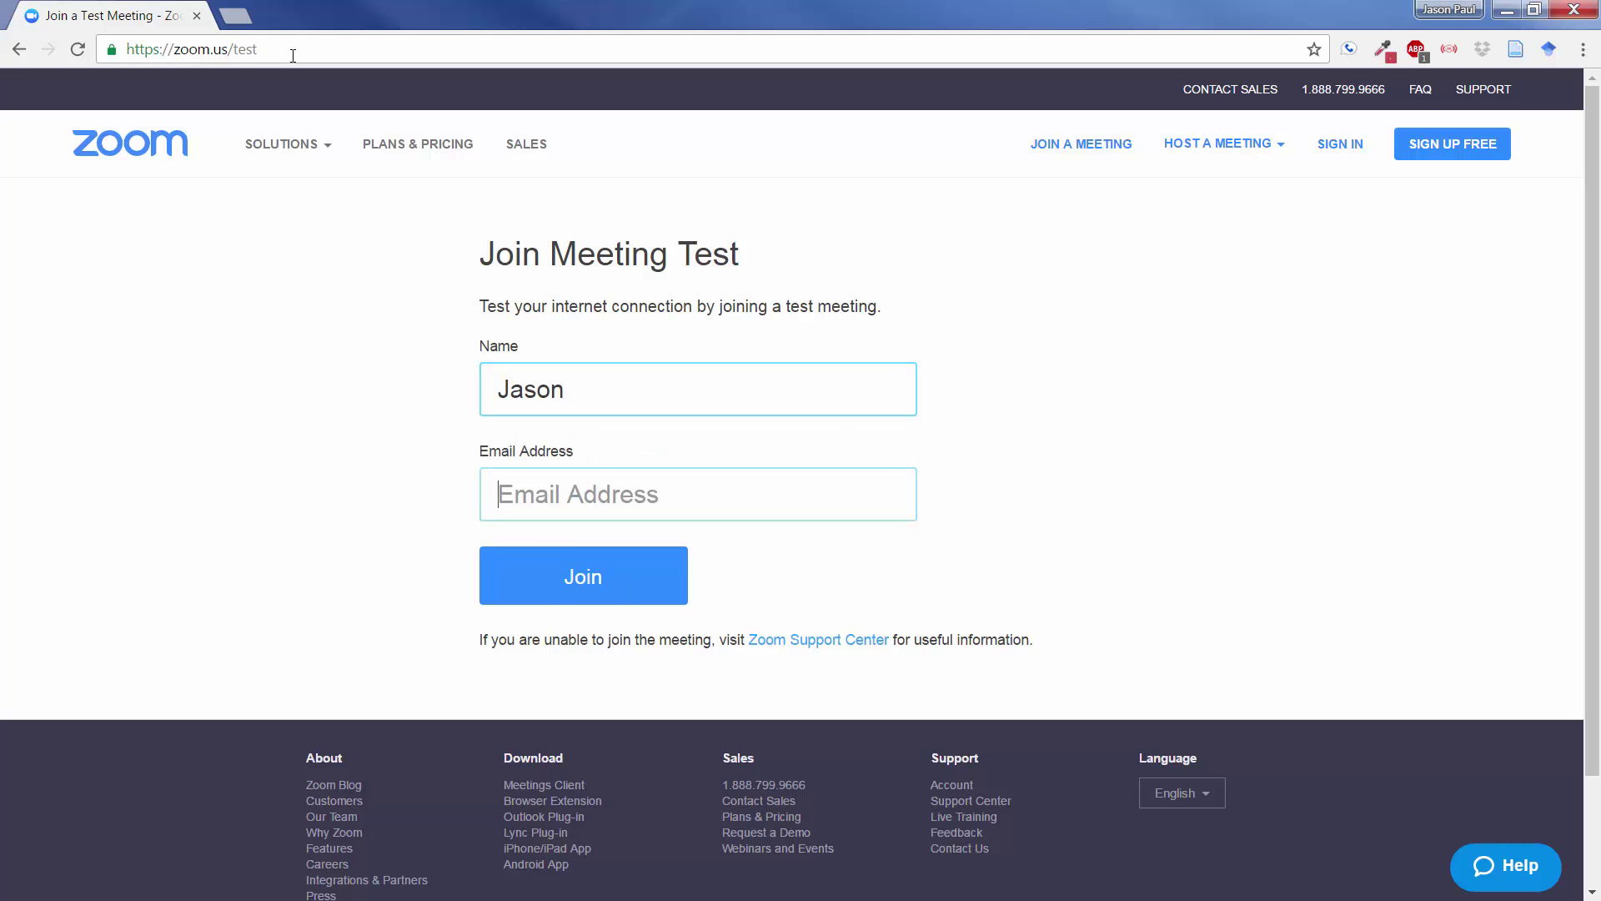
pyautogui.press('Tab')
pyautogui.write('j')
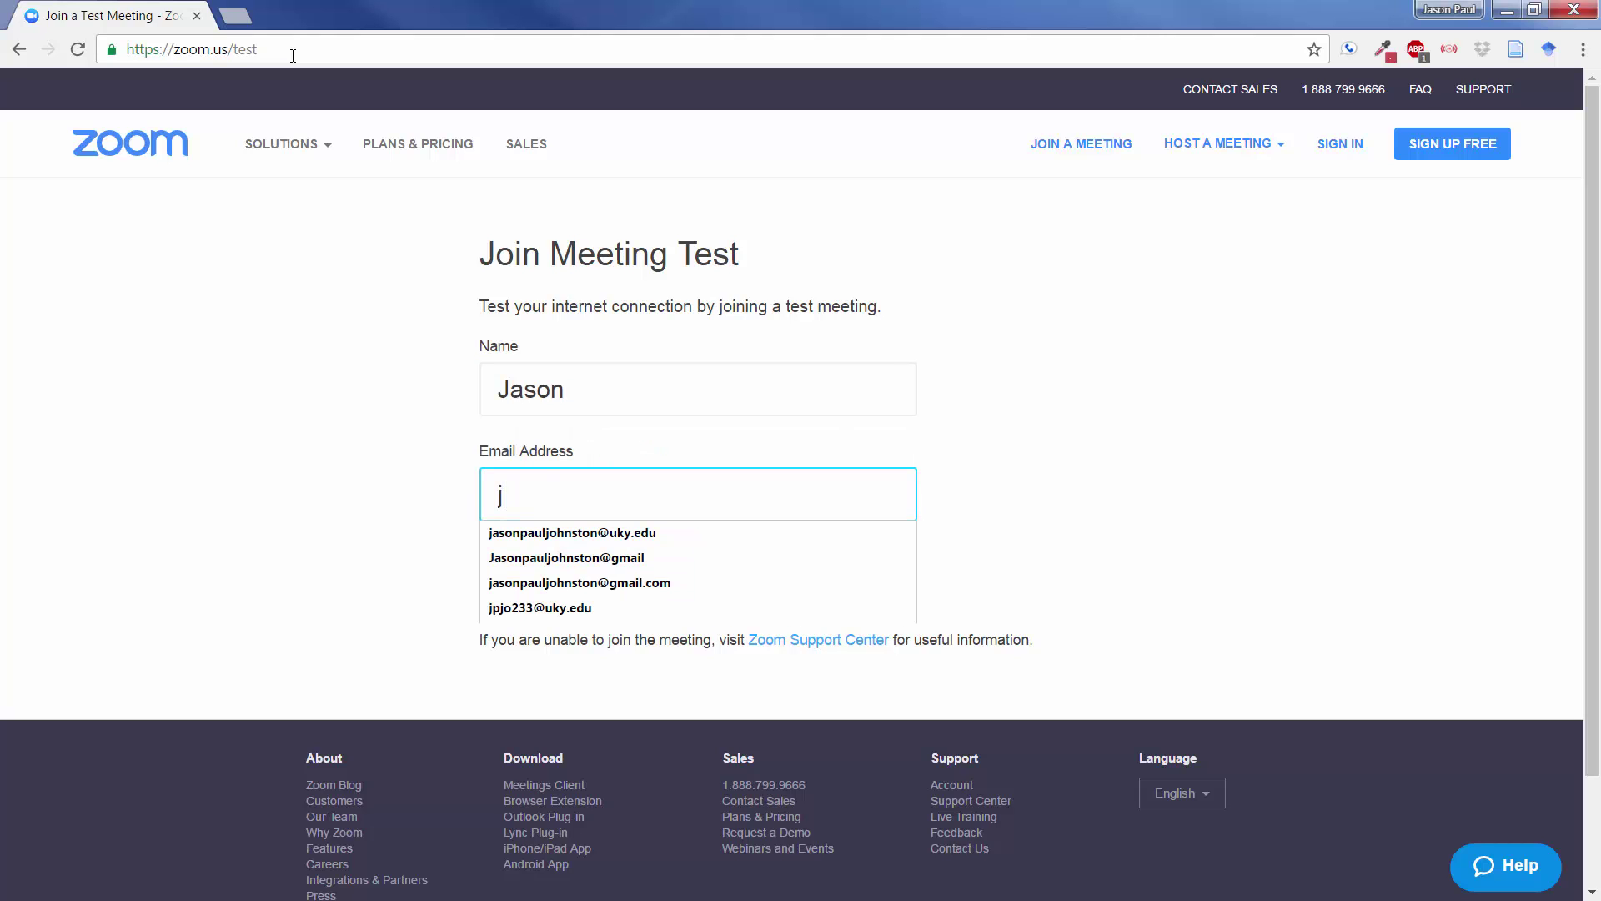
pyautogui.click(572, 534)
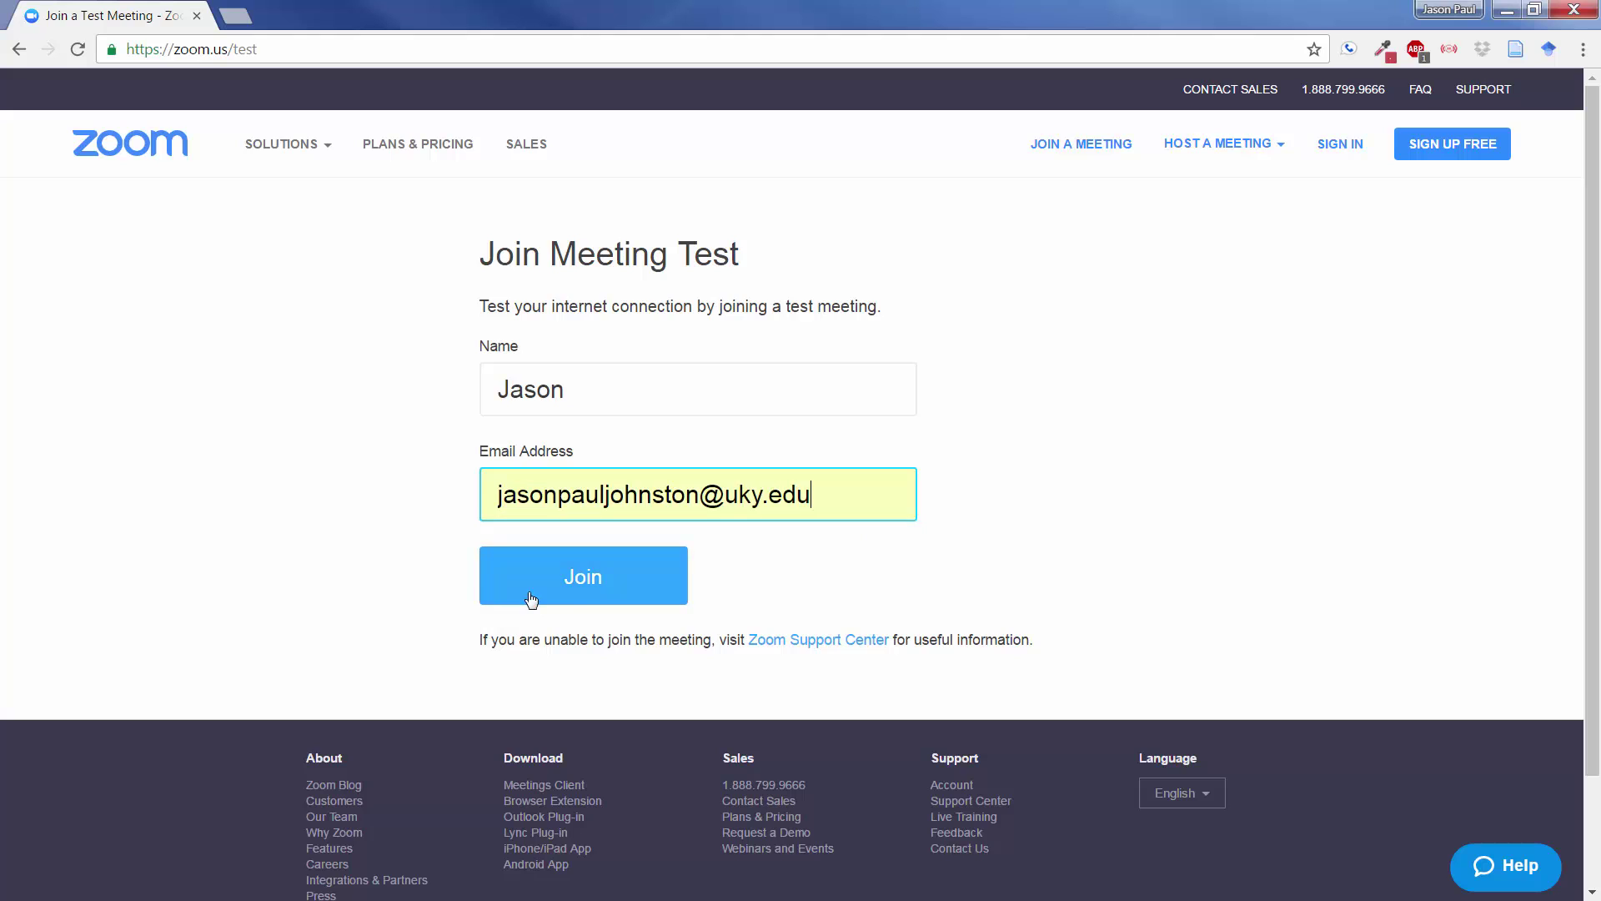
pyautogui.click(591, 597)
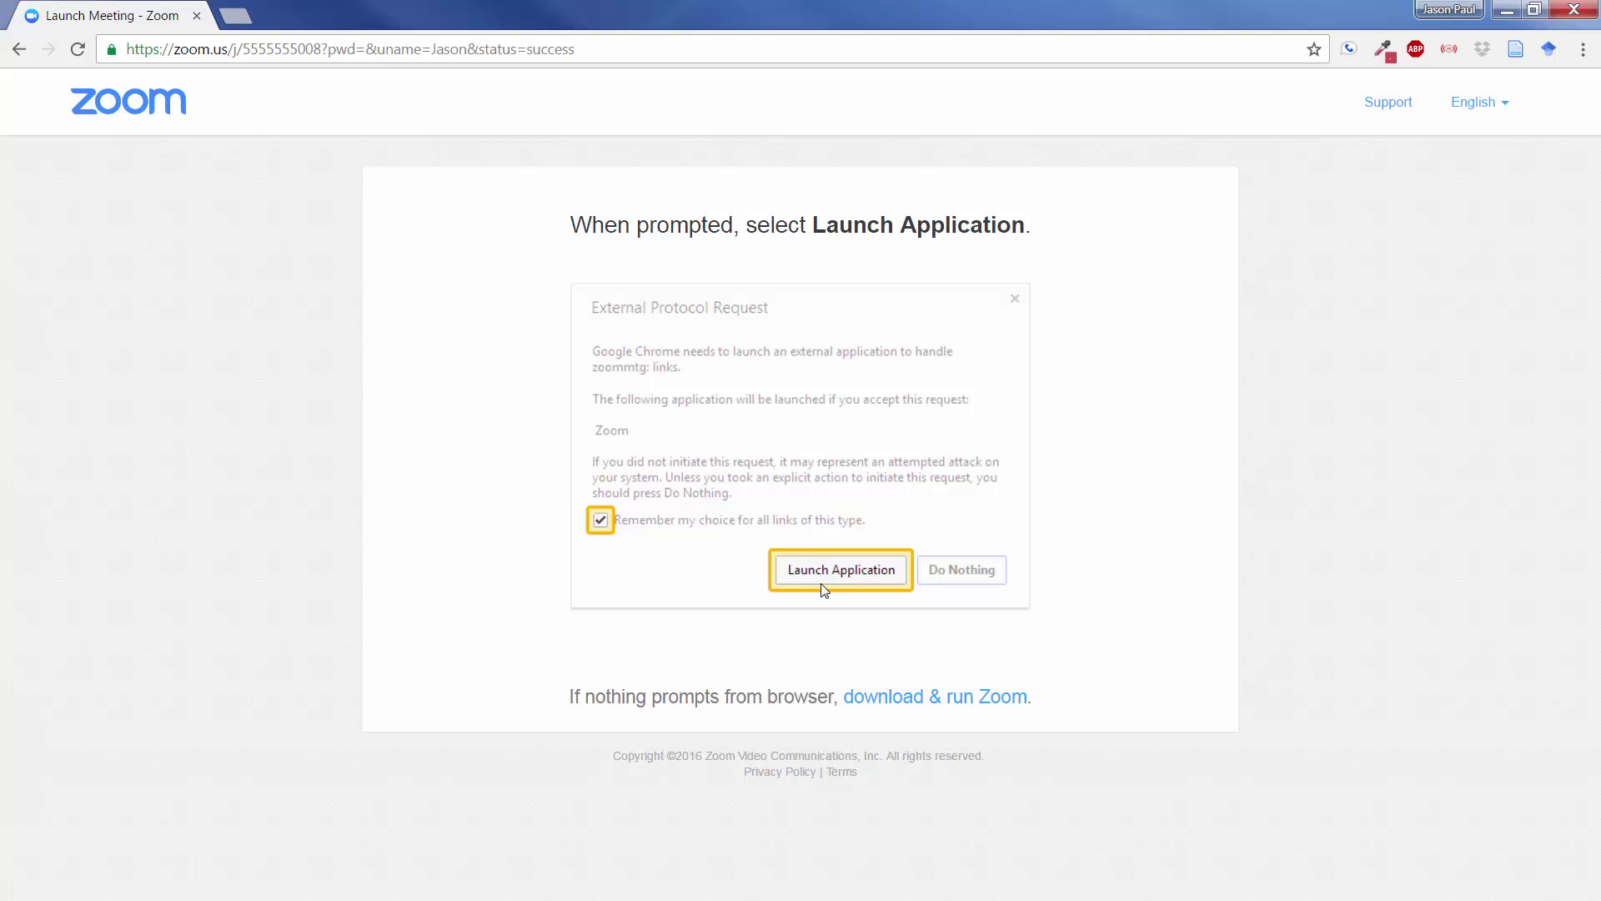
# Download the Zoom launcher from the launch page and run the downloaded file, allowing it past the security warning
pyautogui.click(954, 703)
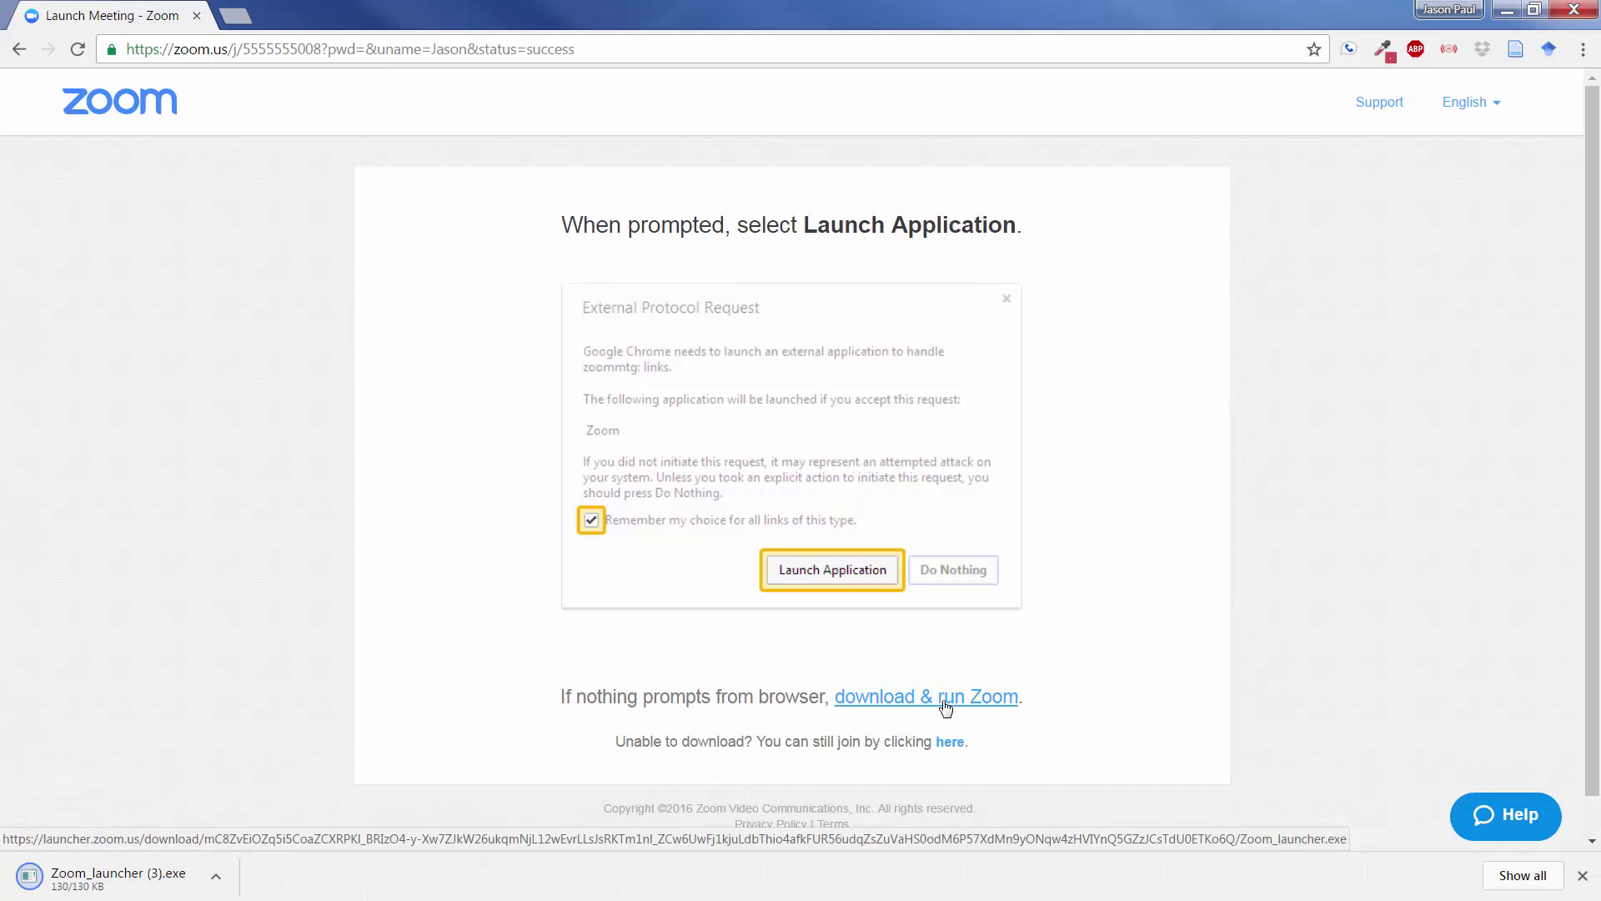
pyautogui.click(129, 881)
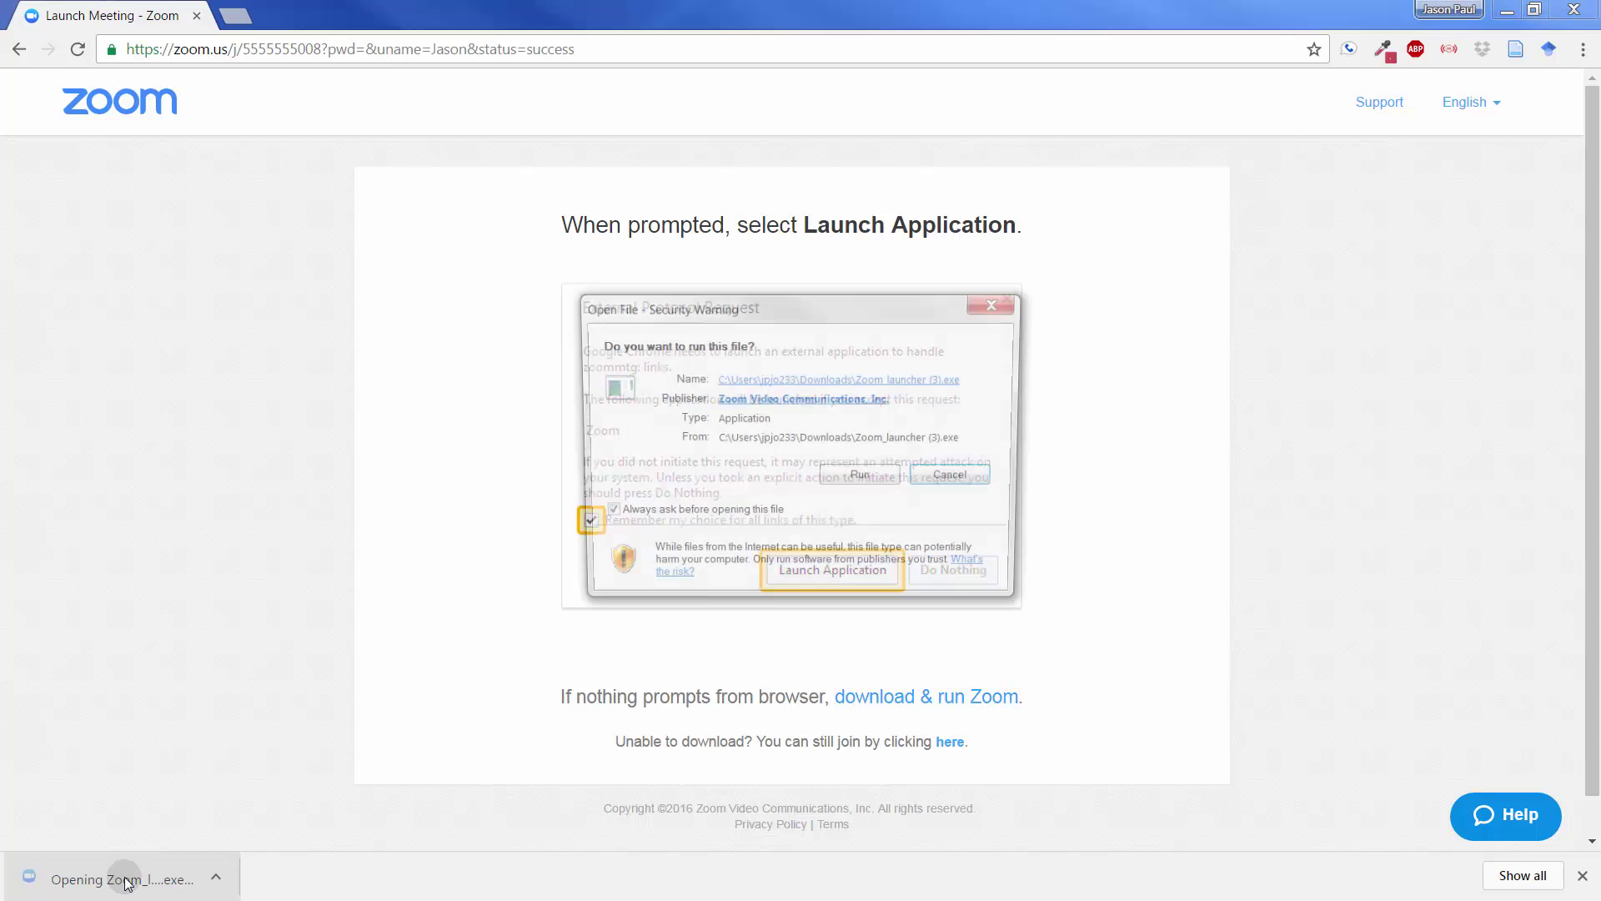
pyautogui.click(883, 477)
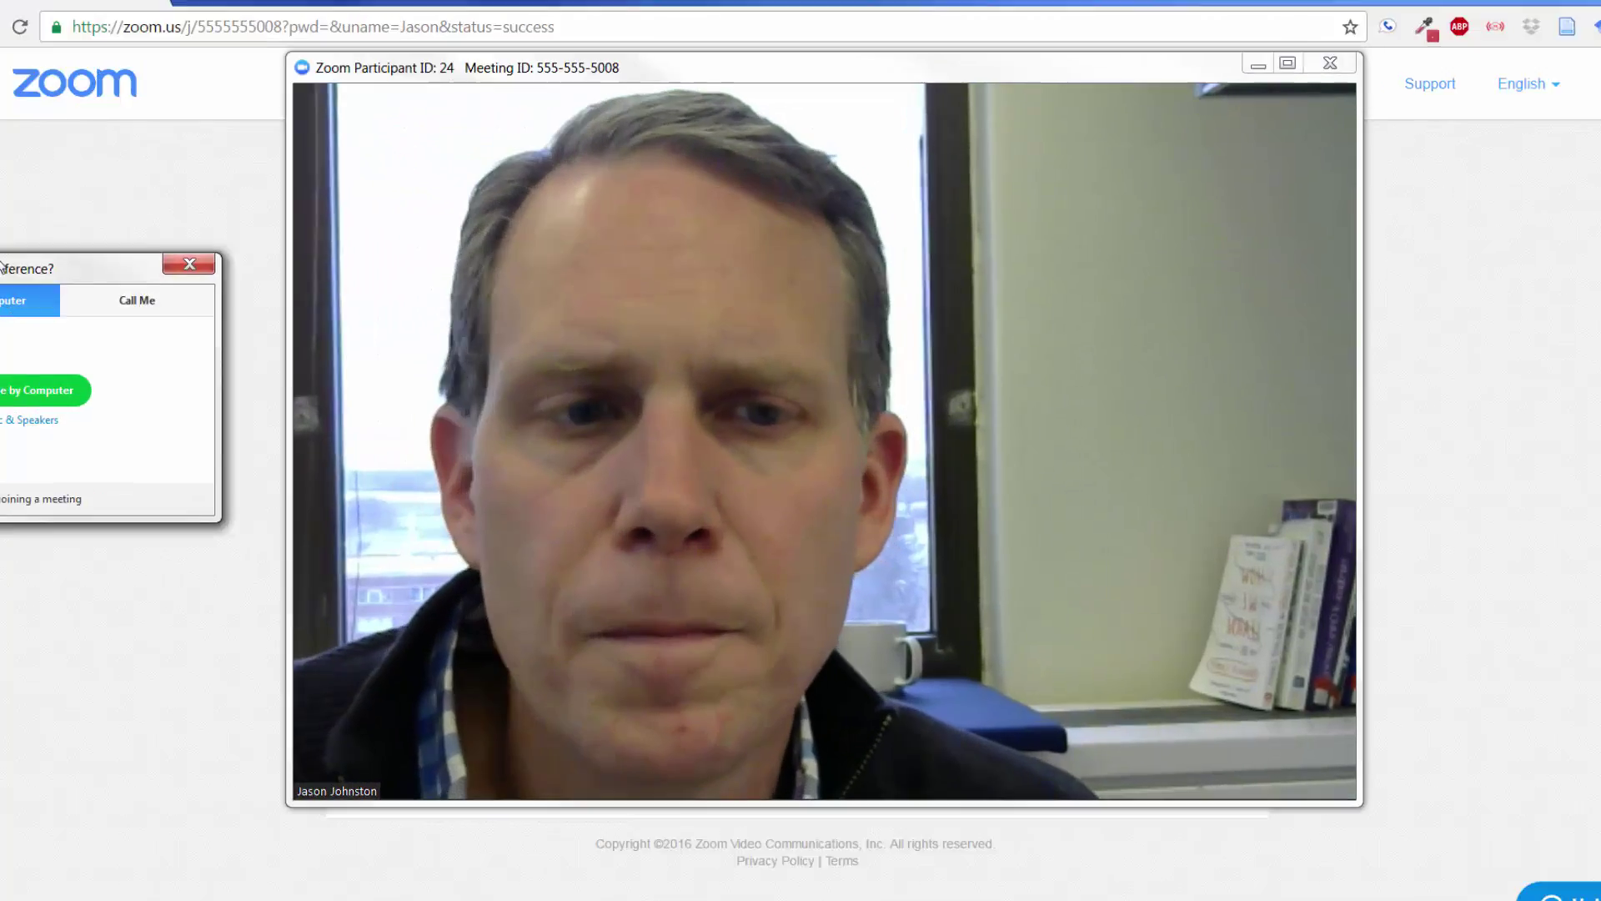
# Look at the computer mic and speaker test settings, close them, and join the audio conference by computer
pyautogui.moveTo(2, 265); pyautogui.dragTo(813, 321)
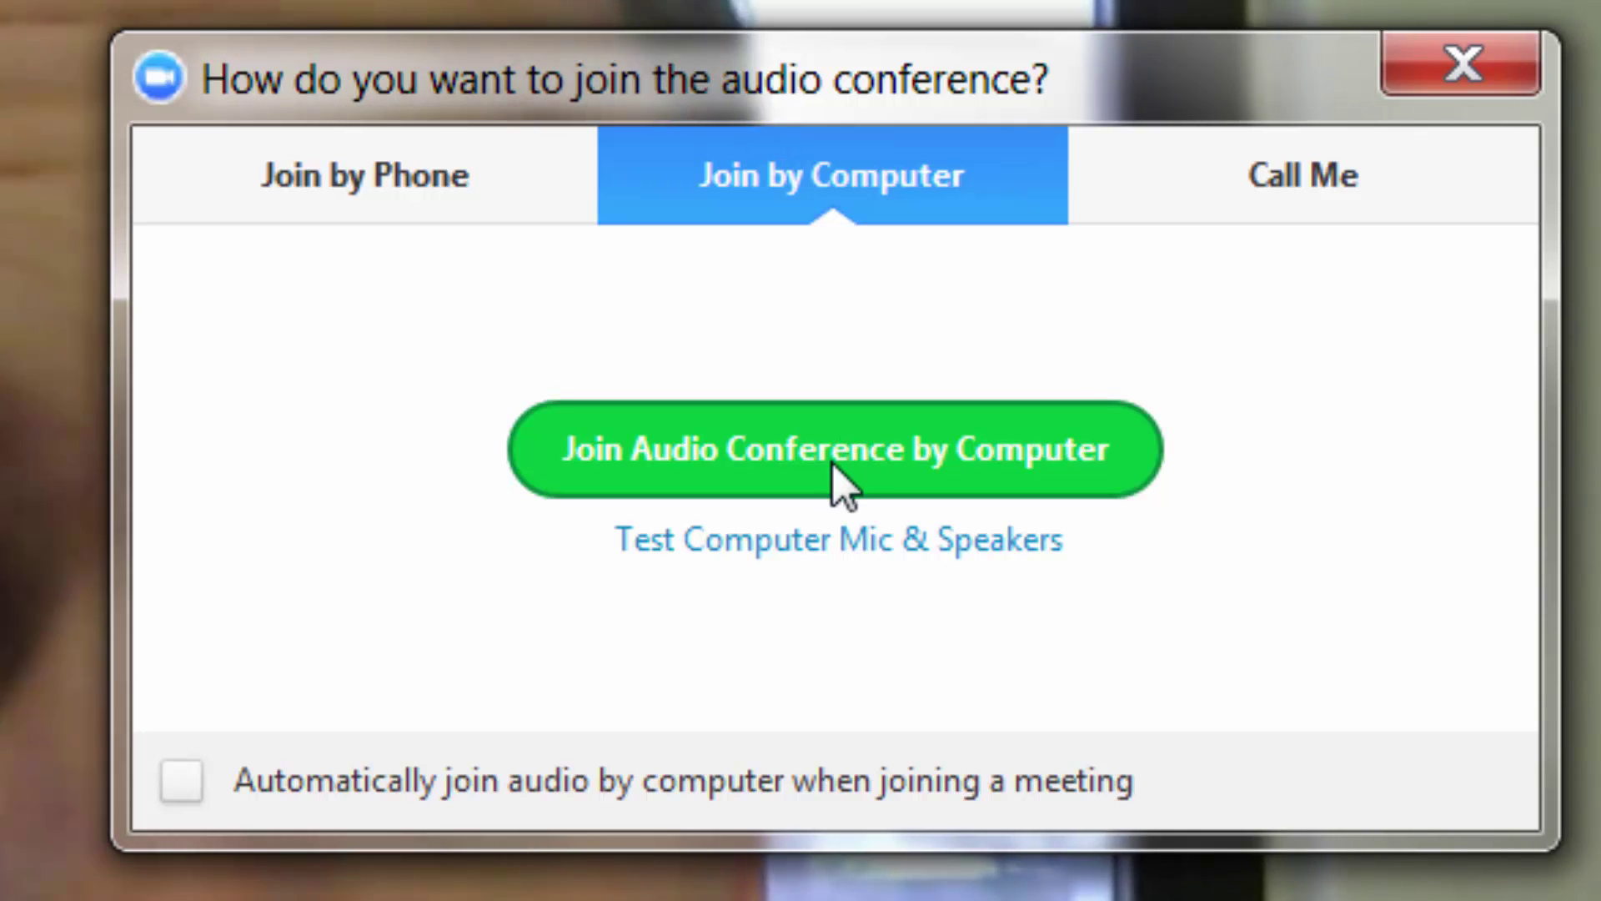
pyautogui.click(871, 550)
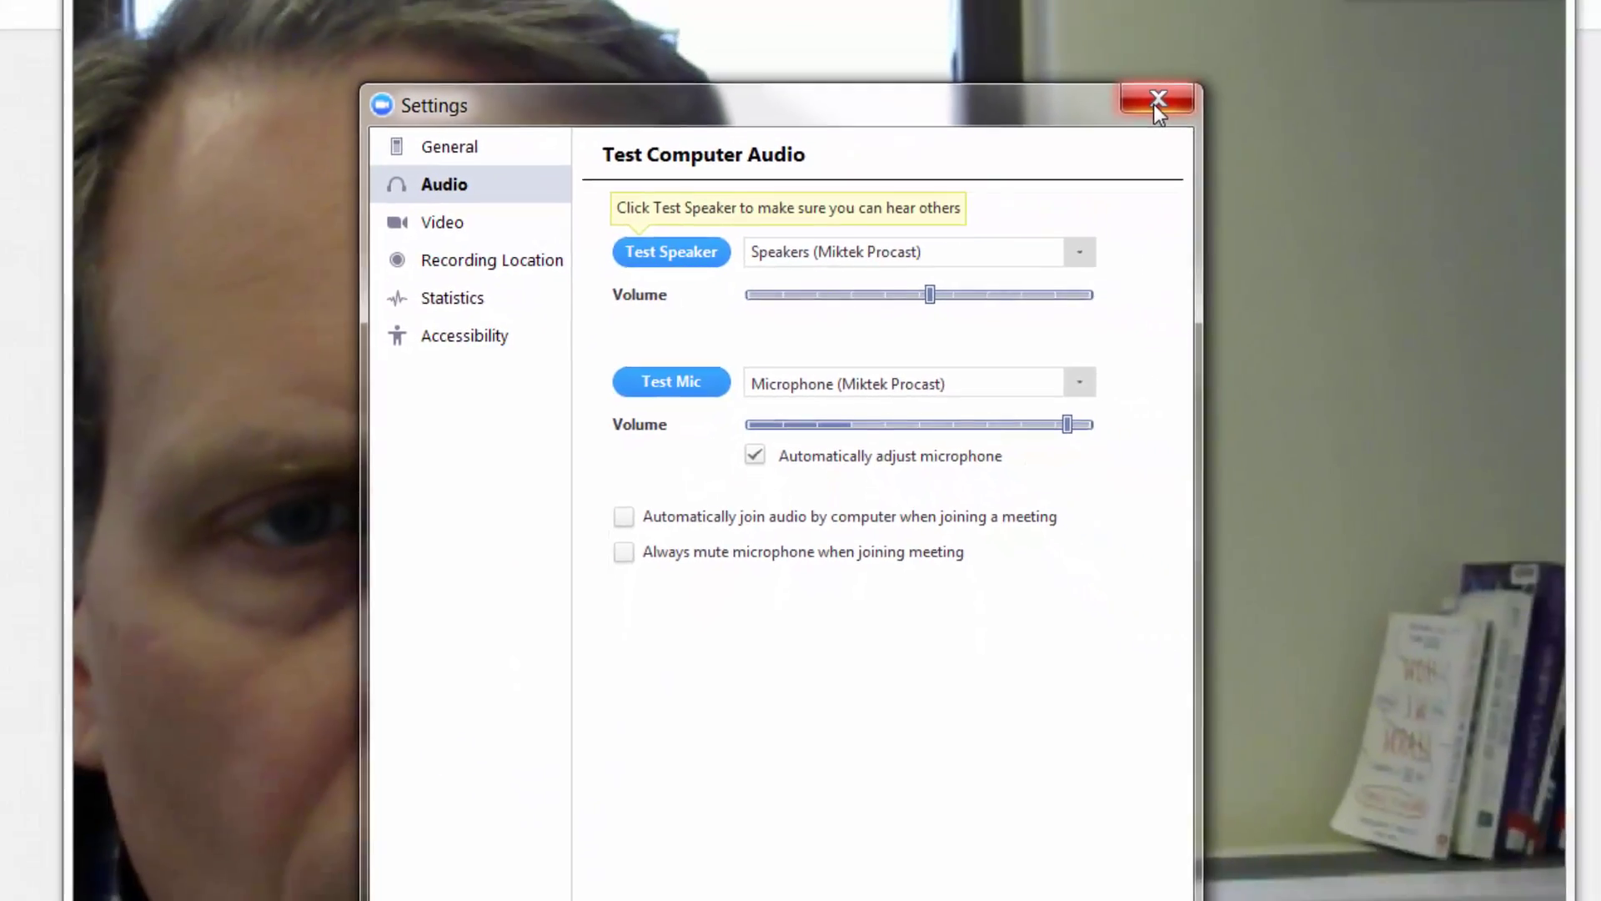
pyautogui.click(1157, 101)
pyautogui.click(850, 372)
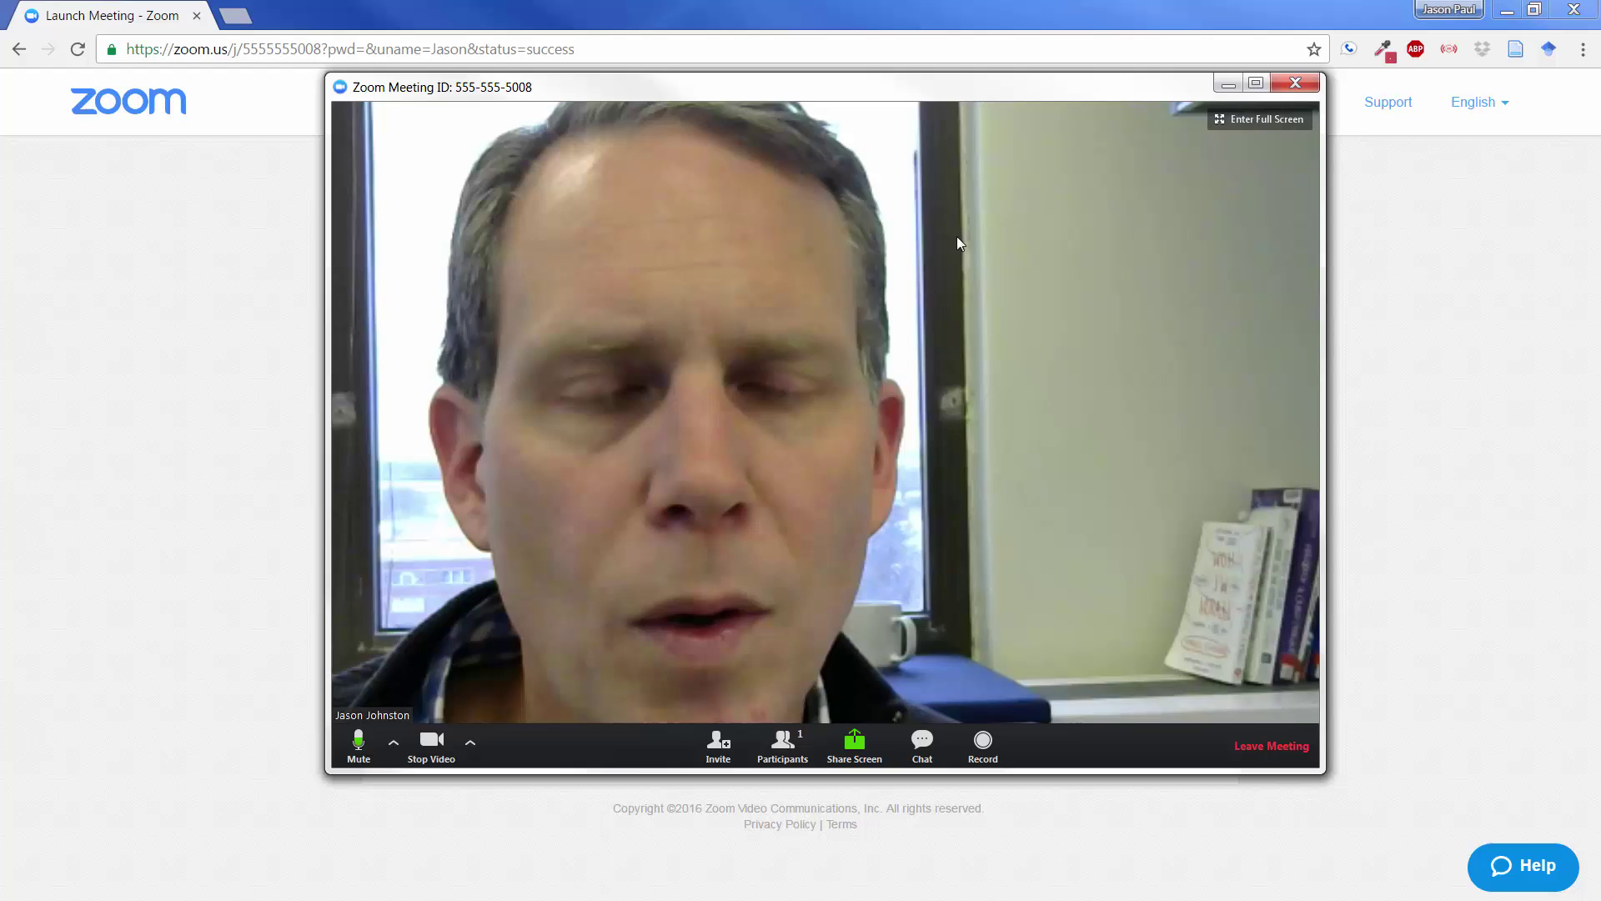
# Reposition the meeting window slightly and show the participants list beside the video
pyautogui.moveTo(699, 93); pyautogui.dragTo(647, 88)
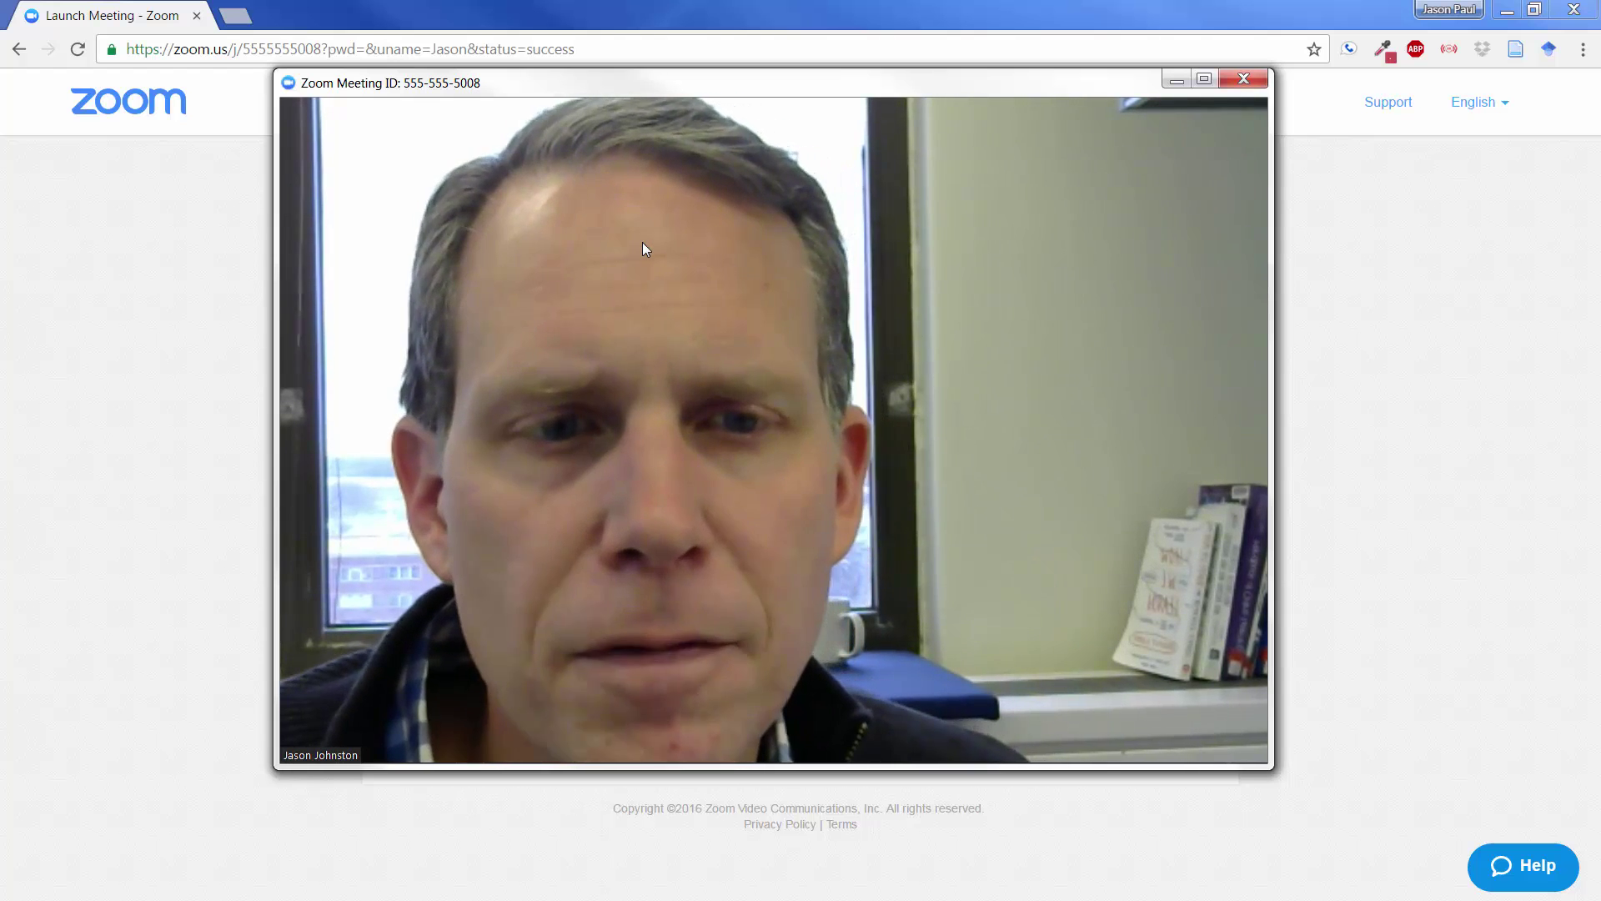
pyautogui.moveTo(753, 707)
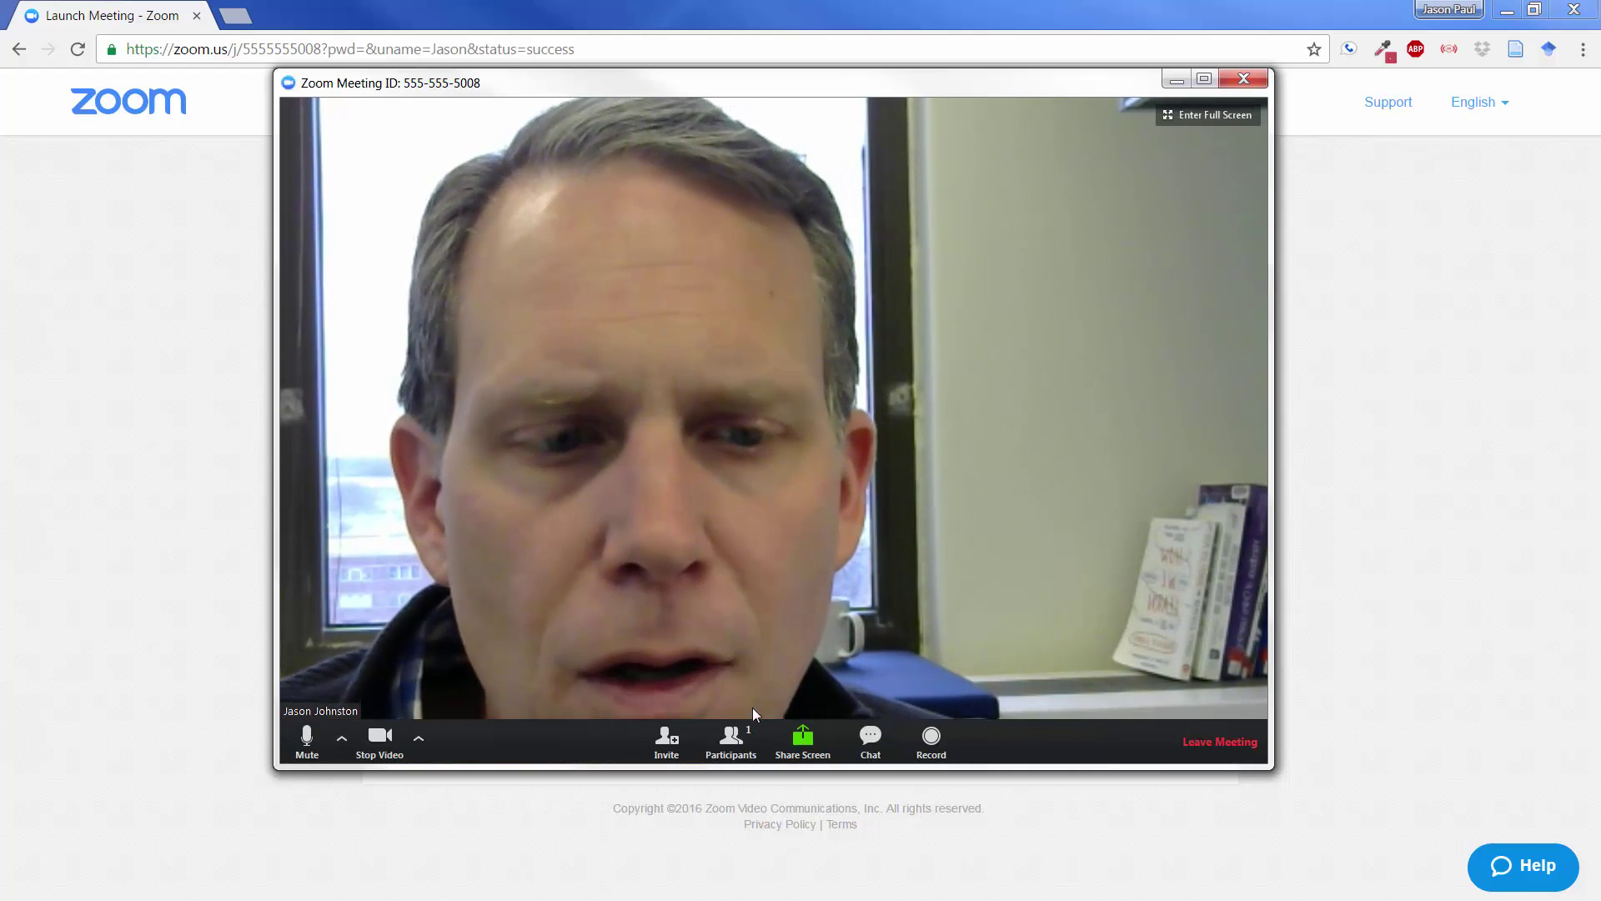
pyautogui.click(728, 744)
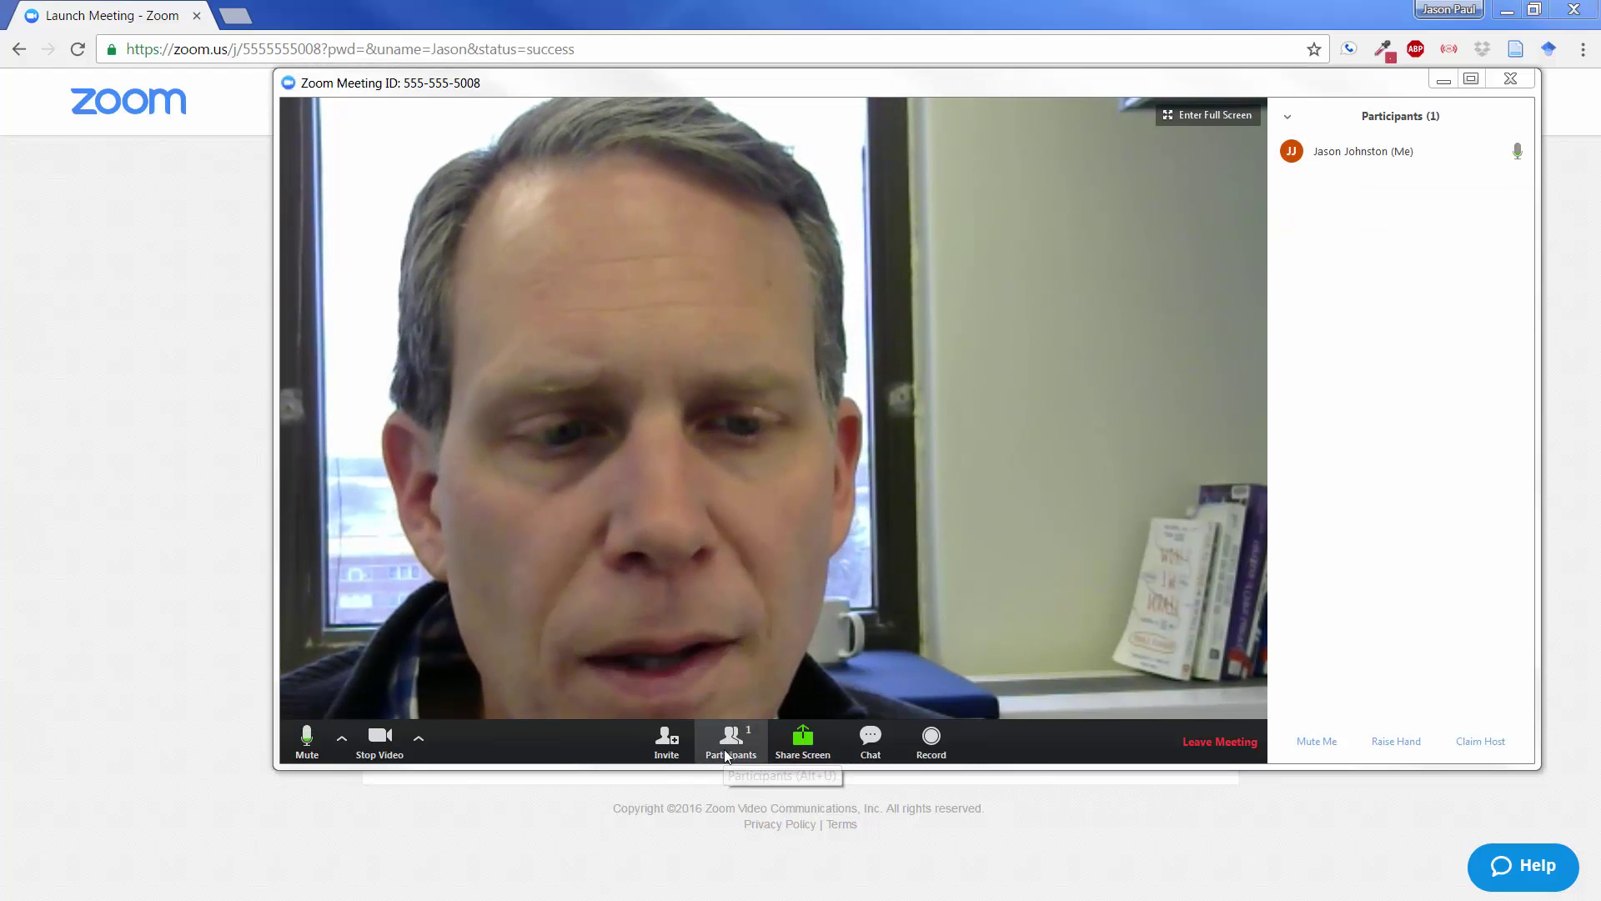
pyautogui.click(725, 749)
pyautogui.click(724, 749)
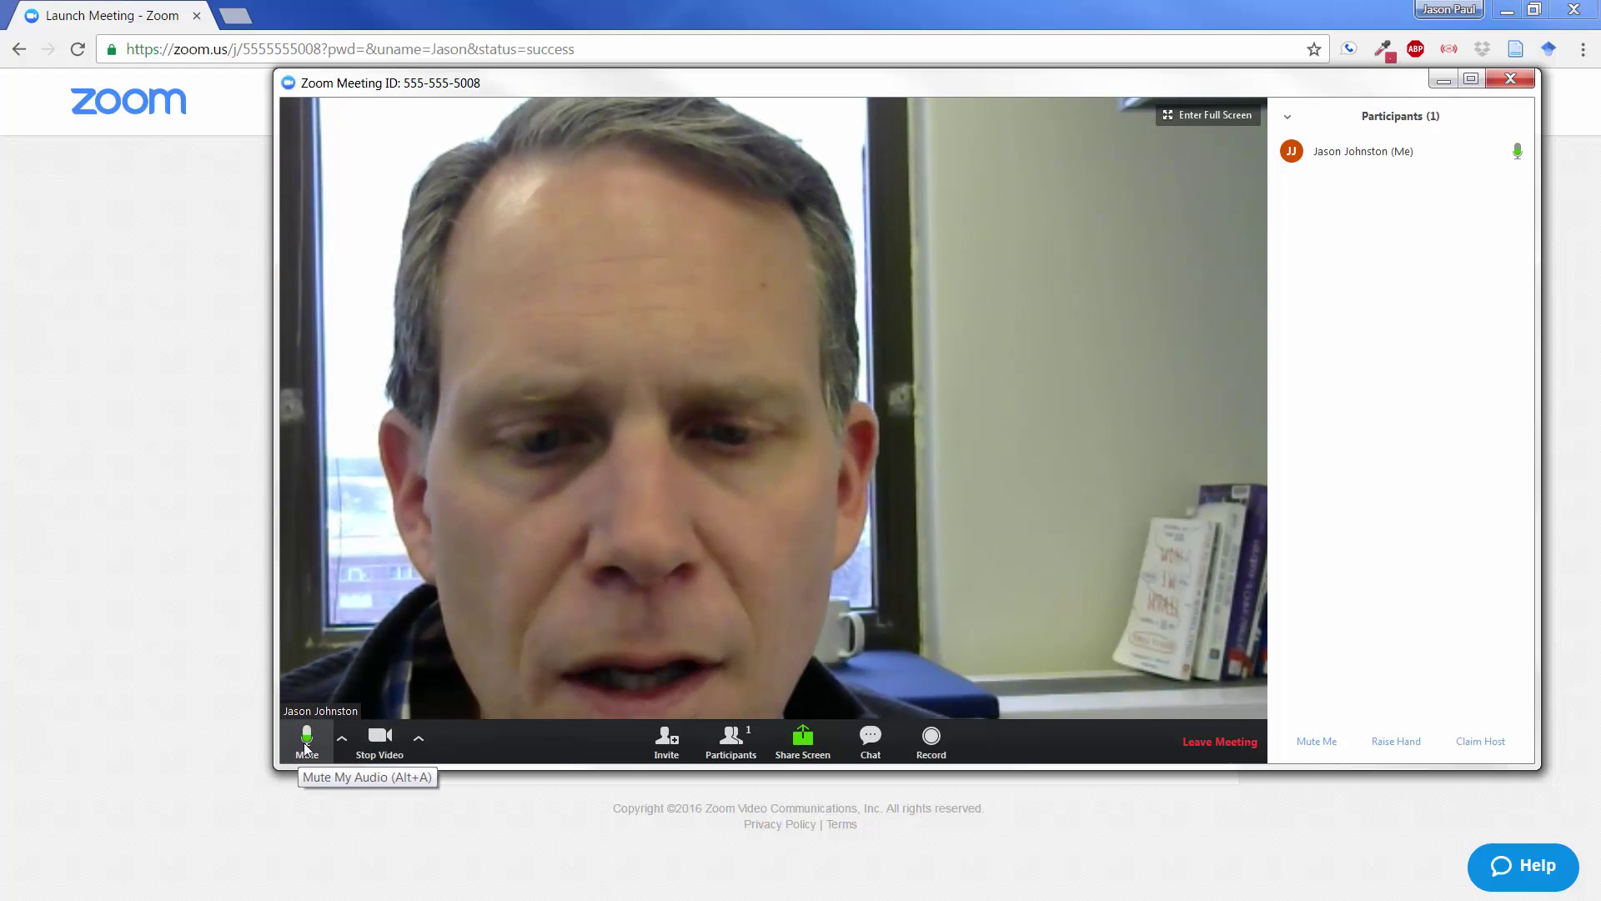
# Mute the microphone and stop the camera video in the meeting
pyautogui.click(306, 748)
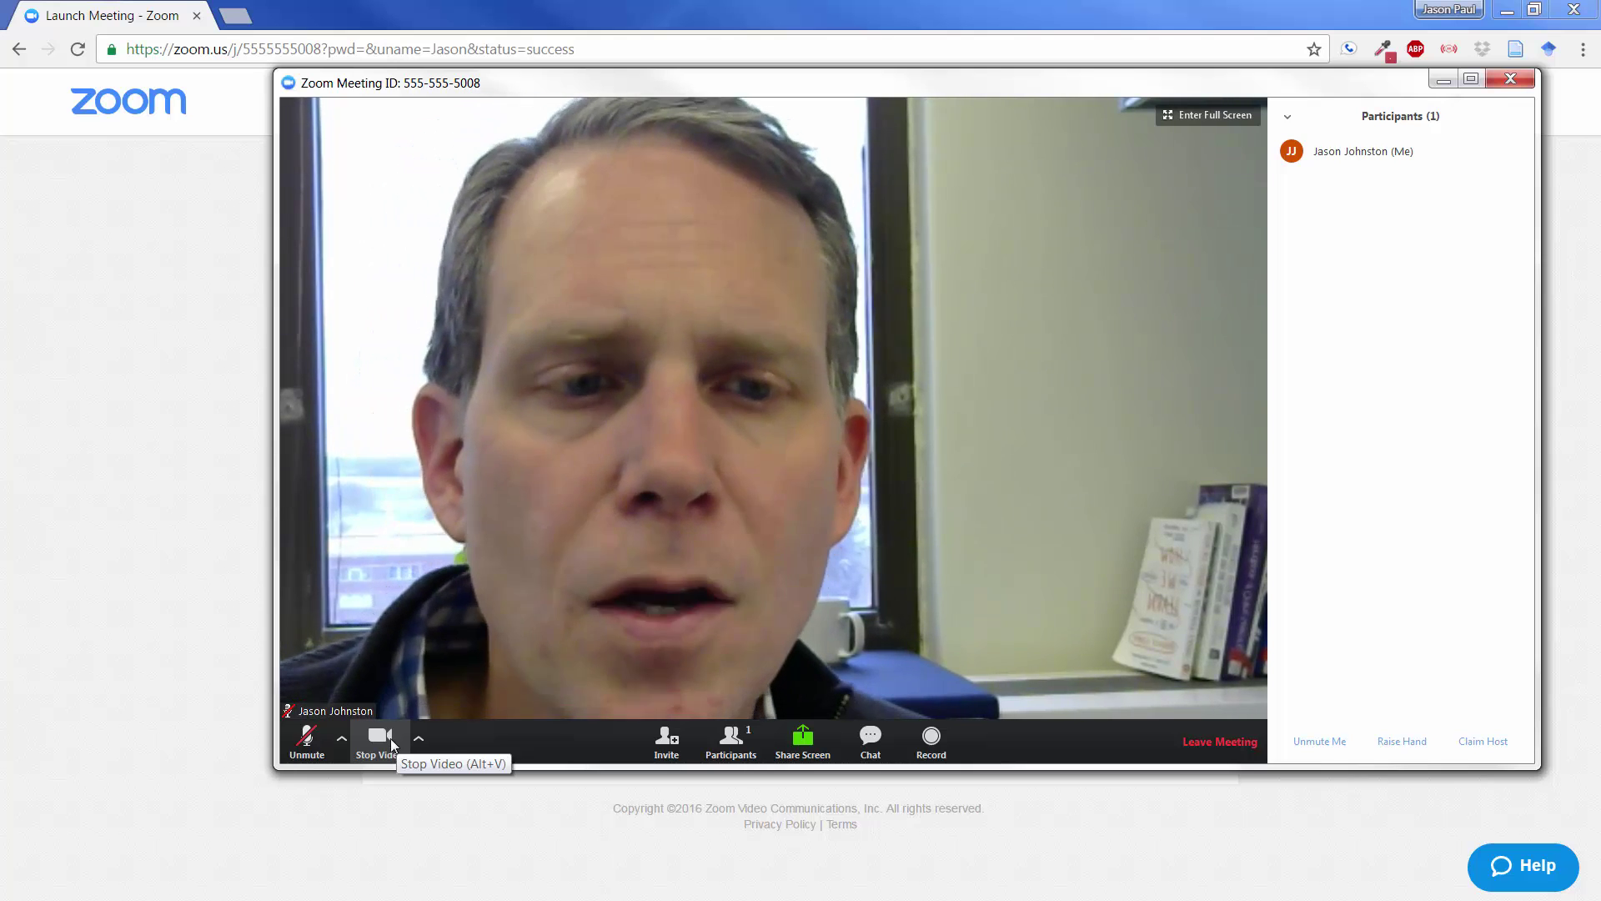
pyautogui.click(390, 735)
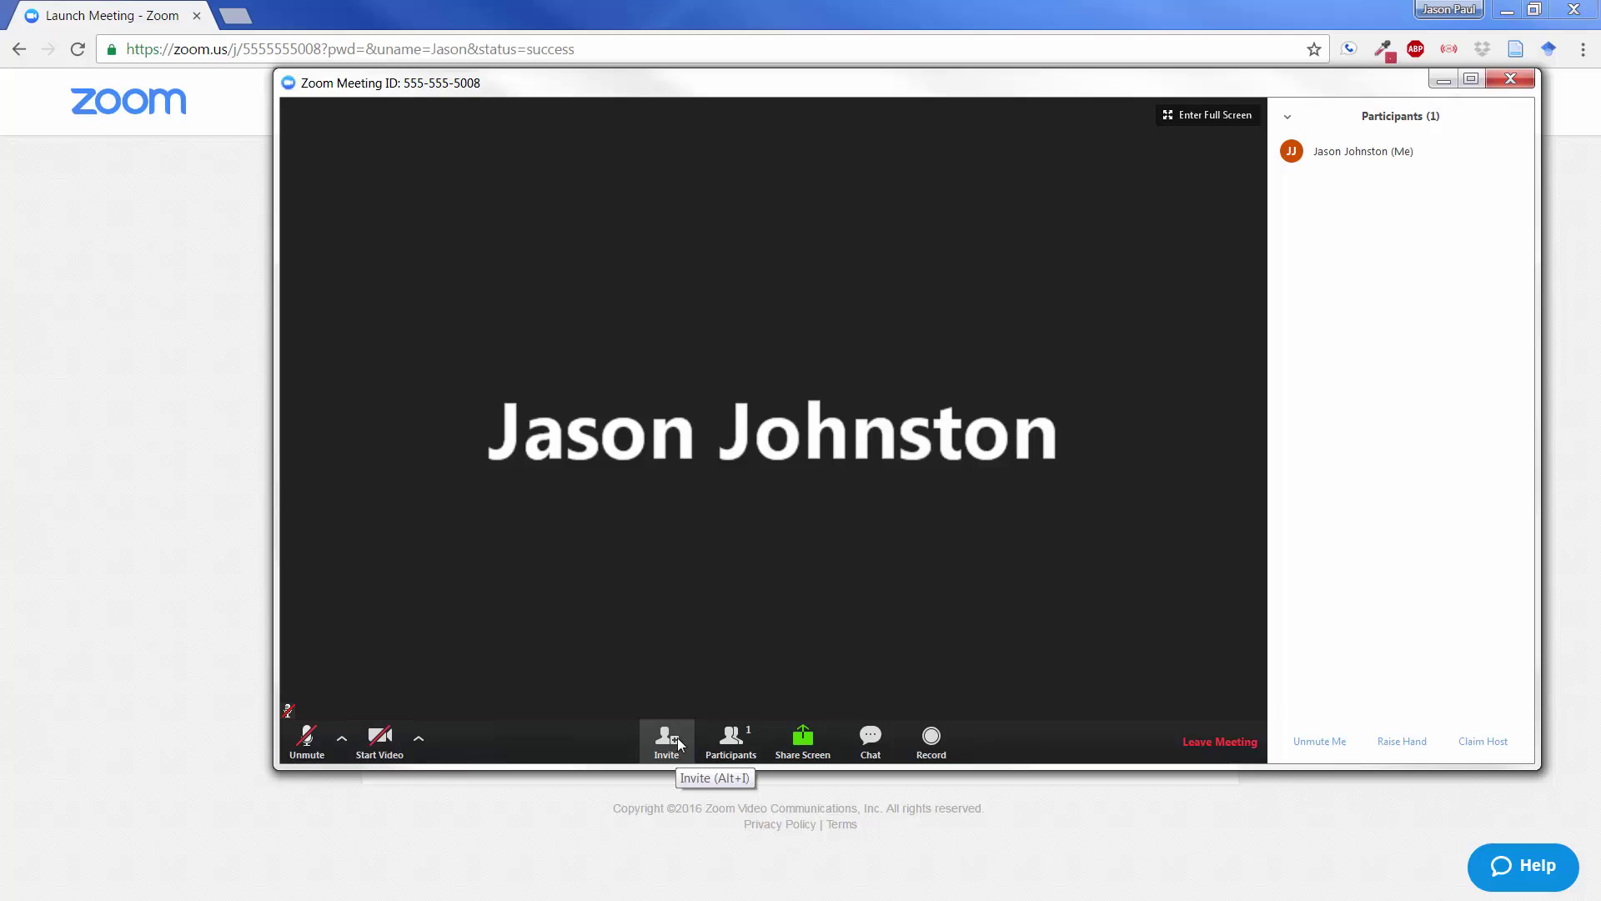
# View the options for inviting people to the meeting and close the invitation window
pyautogui.click(672, 737)
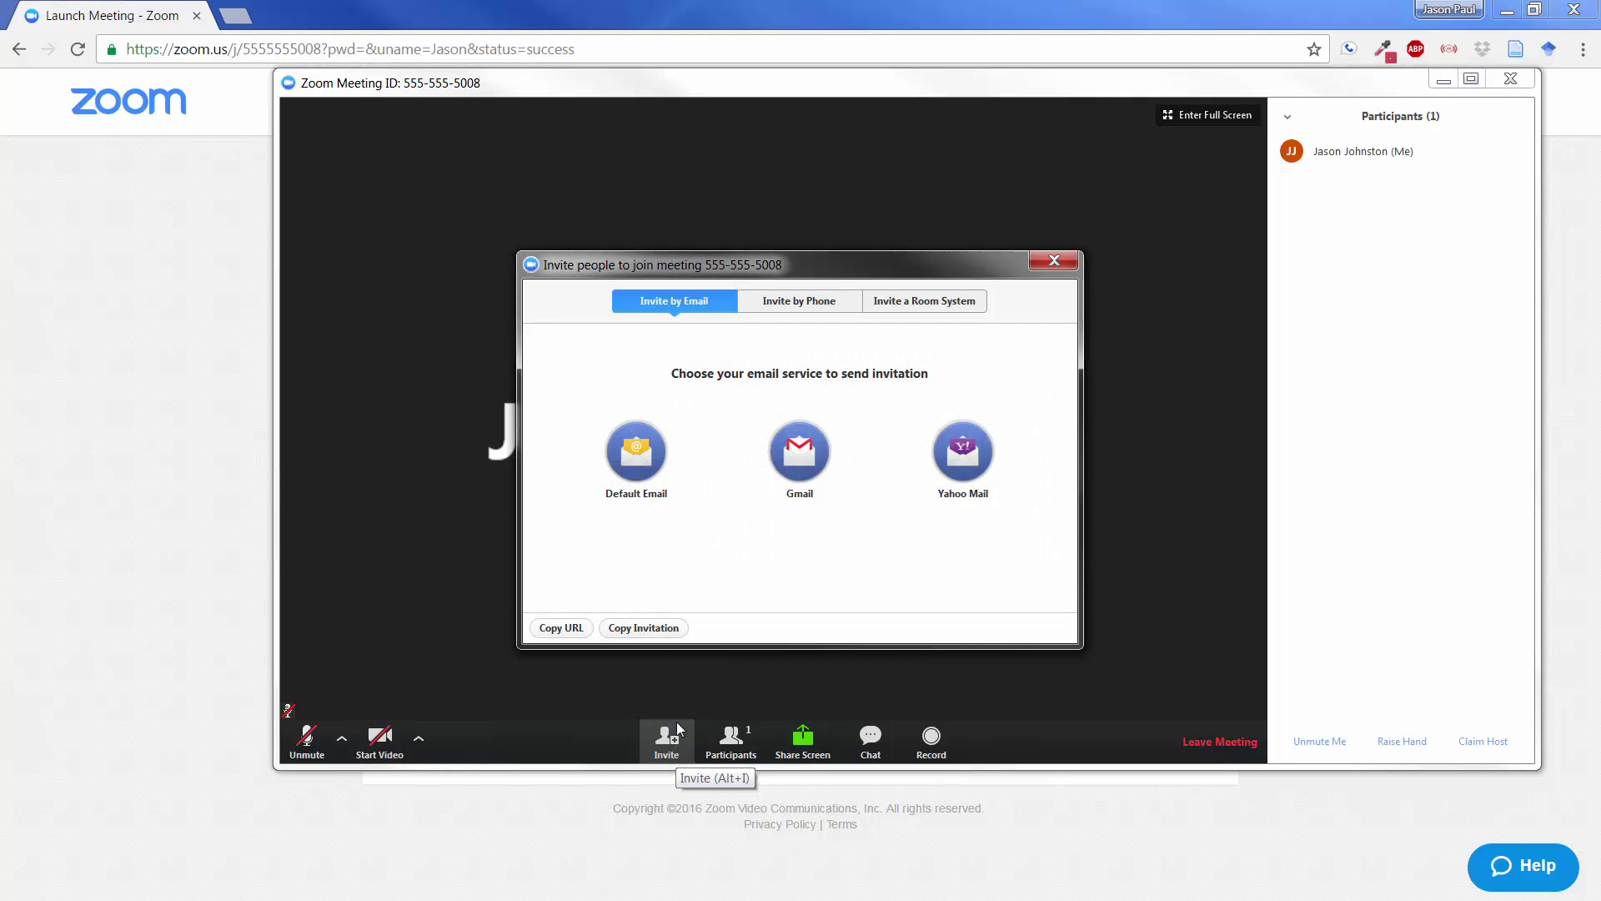
pyautogui.click(1054, 260)
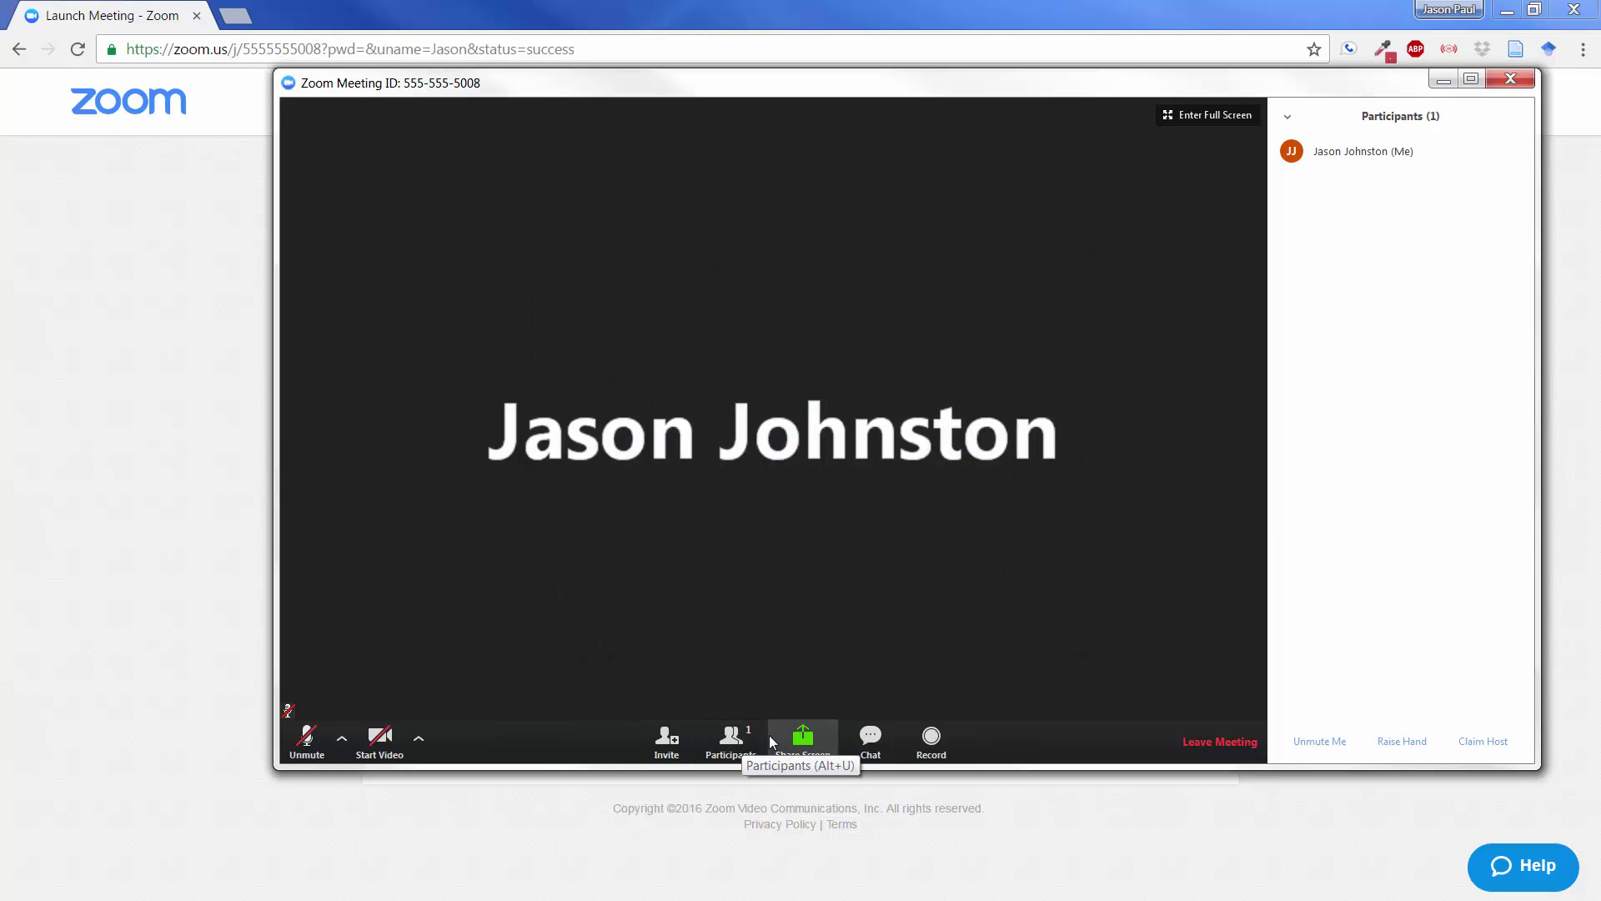
# Open the group chat and send the message "hello" to everyone
pyautogui.click(871, 739)
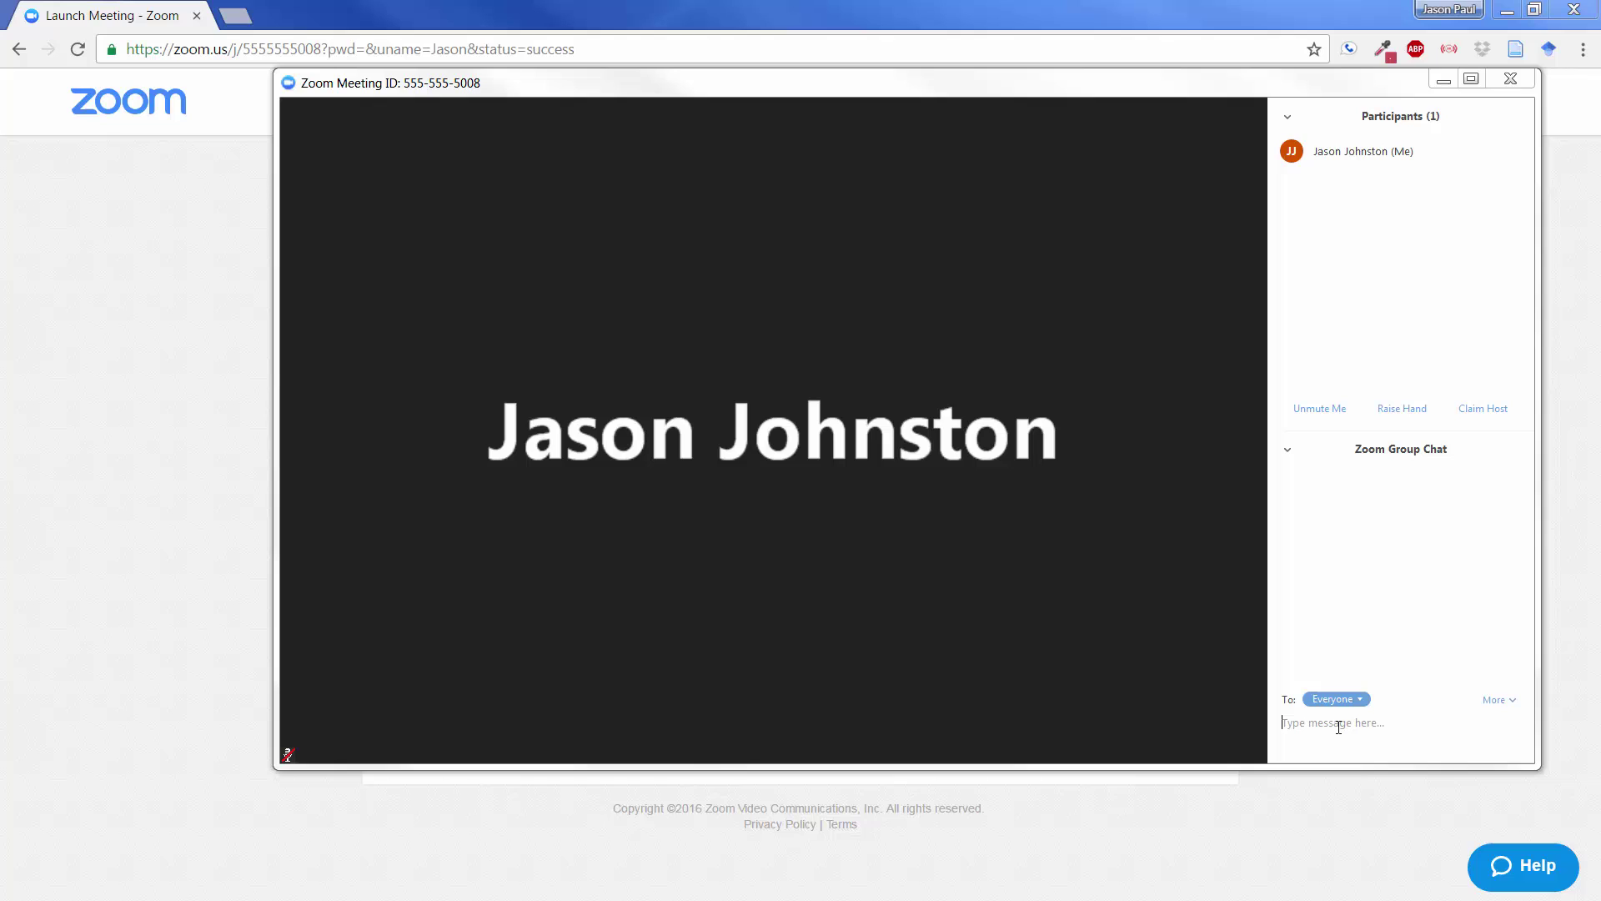
pyautogui.write('hello')
pyautogui.press('Return')
pyautogui.moveTo(918, 738)
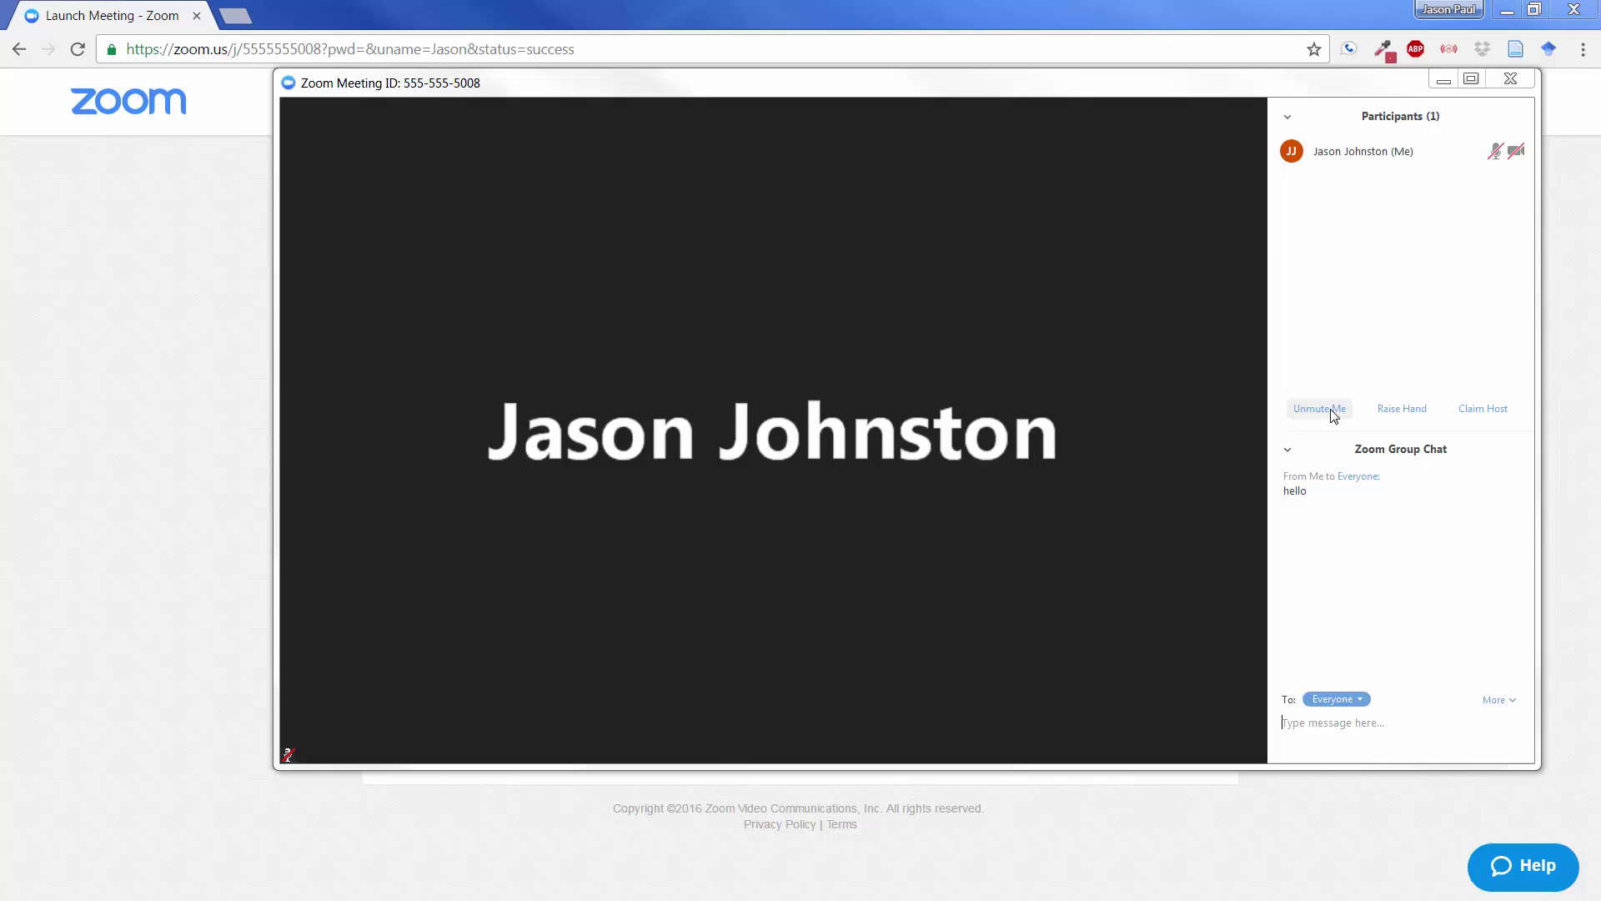
# Unmute the microphone, and try out raising and lowering the hand in the participants list
pyautogui.hotkey('alt', 'a')
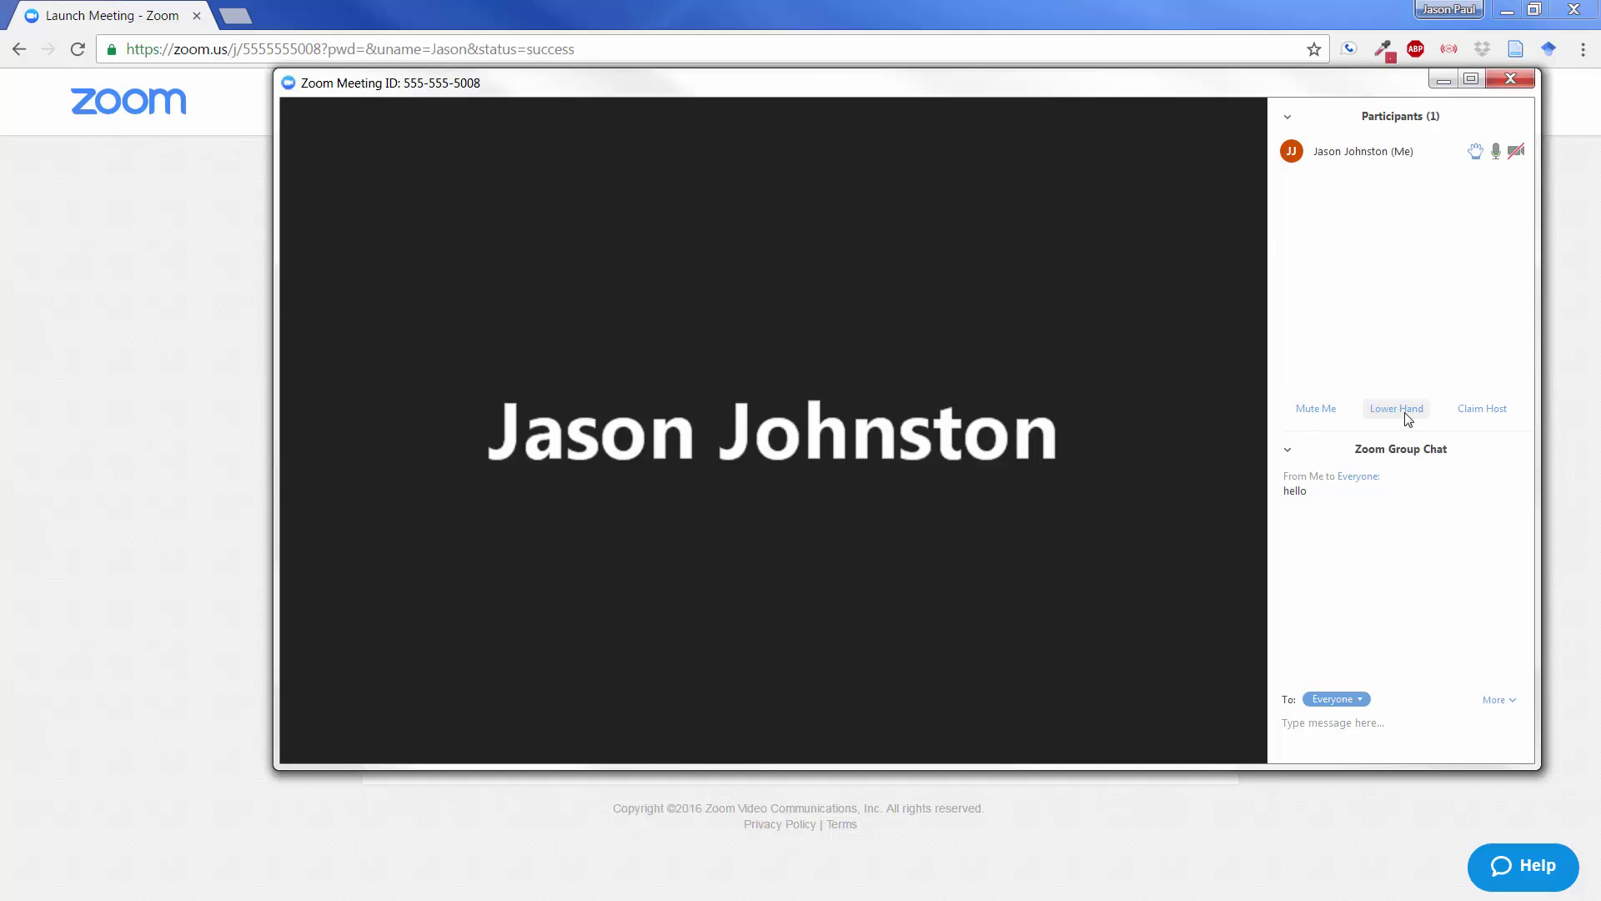
pyautogui.click(1405, 414)
pyautogui.click(1407, 416)
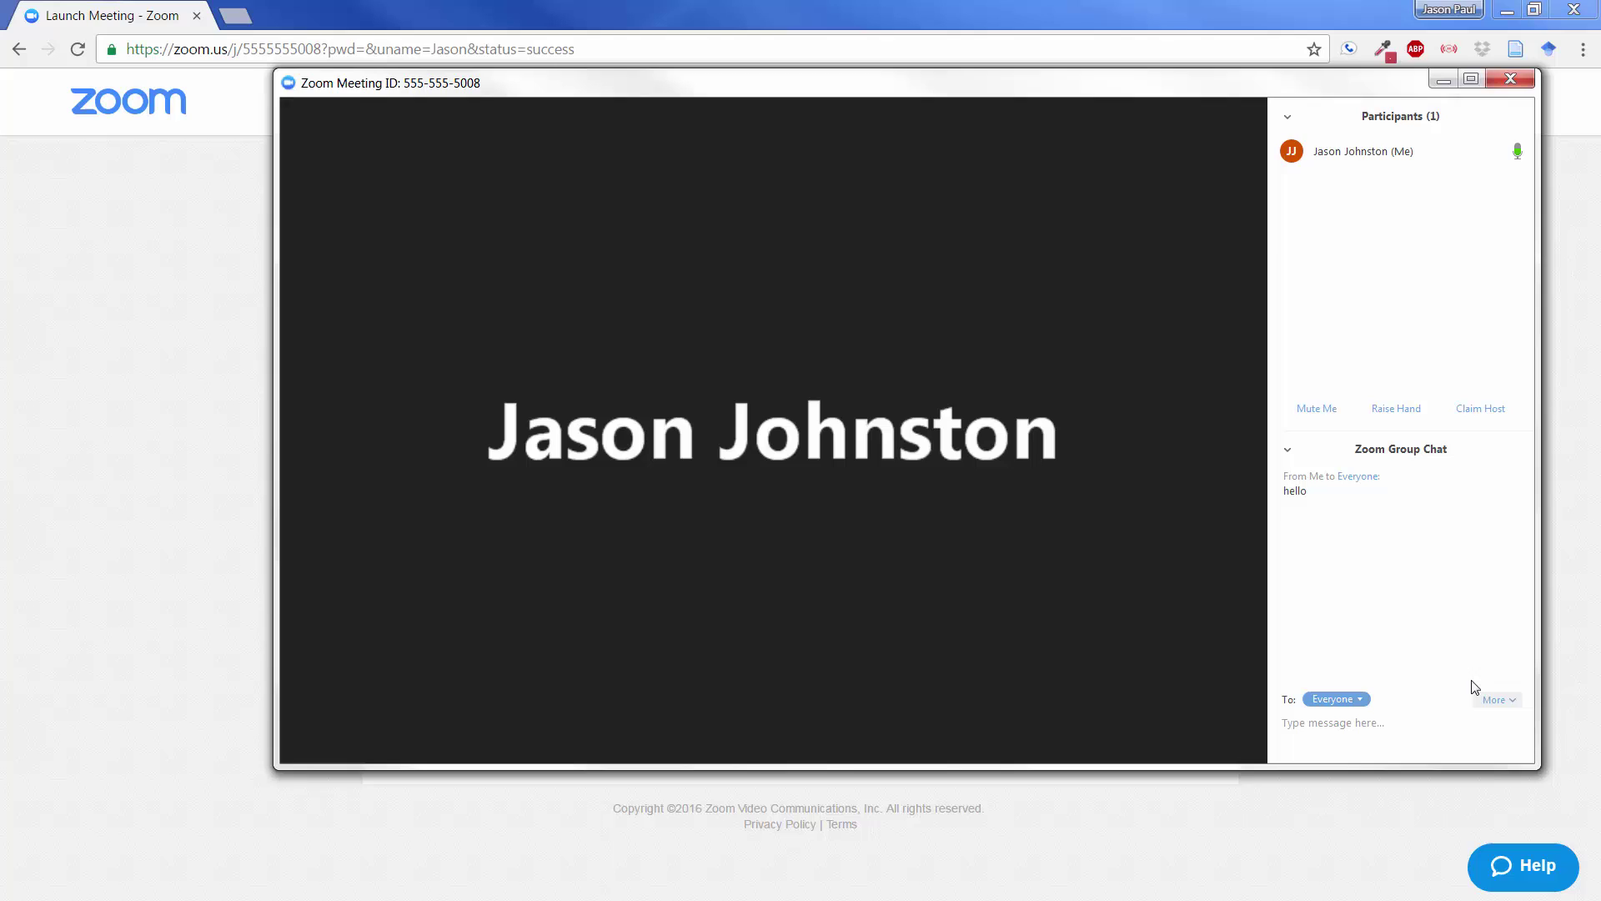
pyautogui.moveTo(576, 354)
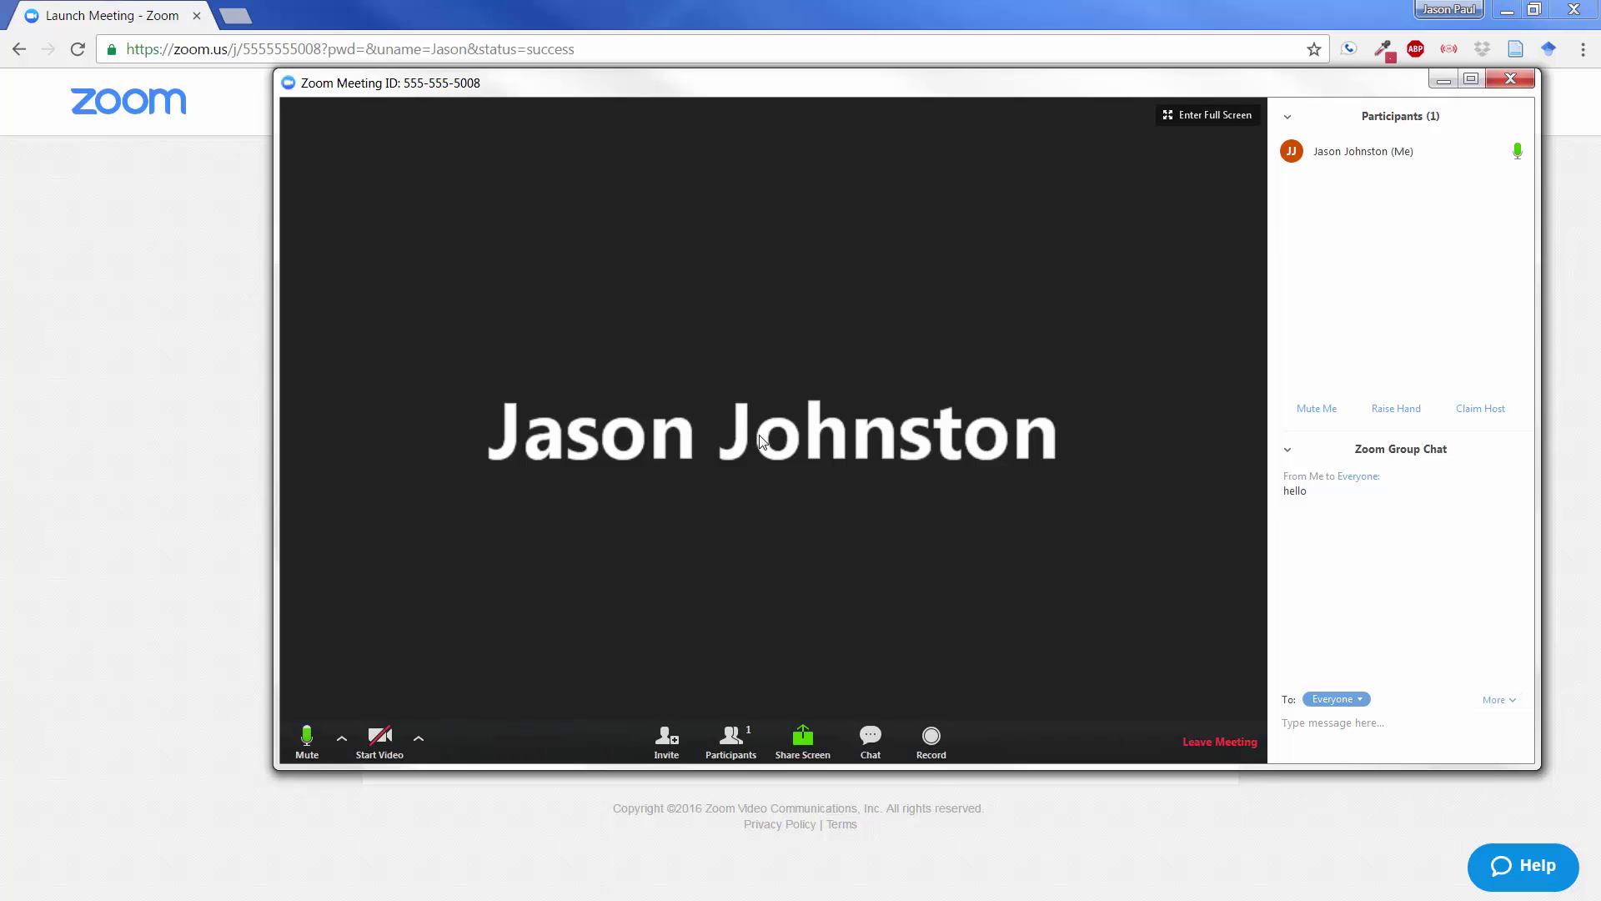